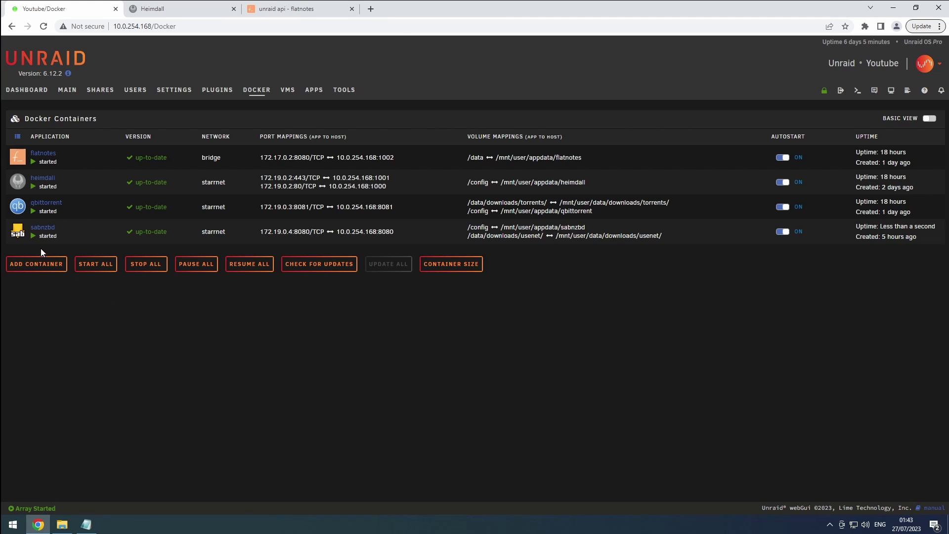
# Step: Open the actions menu for the sabnzbd container on Unraid's Docker page
pyautogui.click(19, 232)
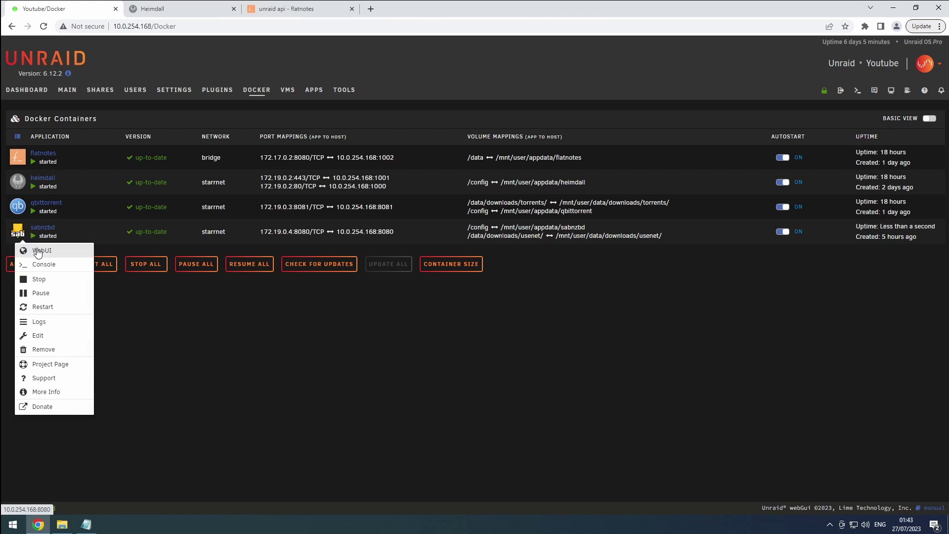
# Step: Open SABnzbd's web UI, start the English wizard, and enter the server host, username and password
pyautogui.click(38, 251)
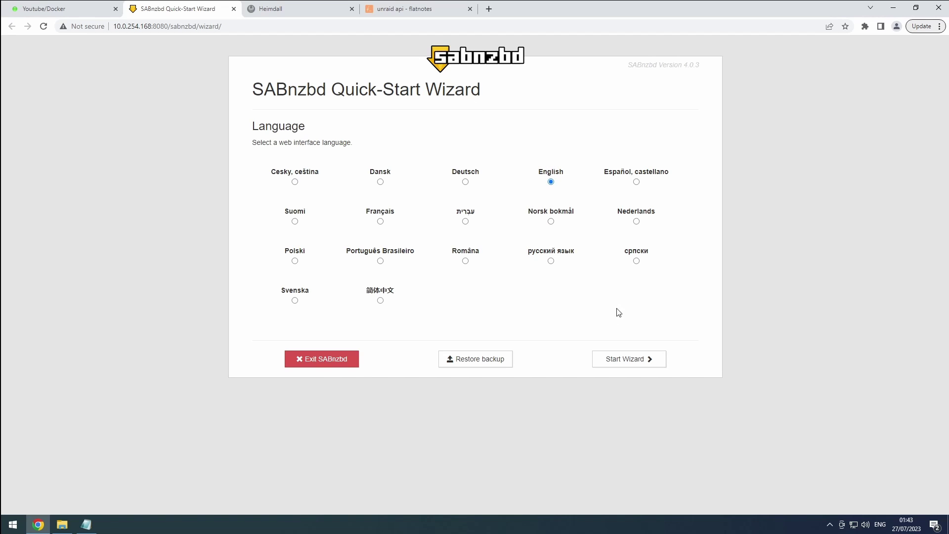
pyautogui.click(644, 360)
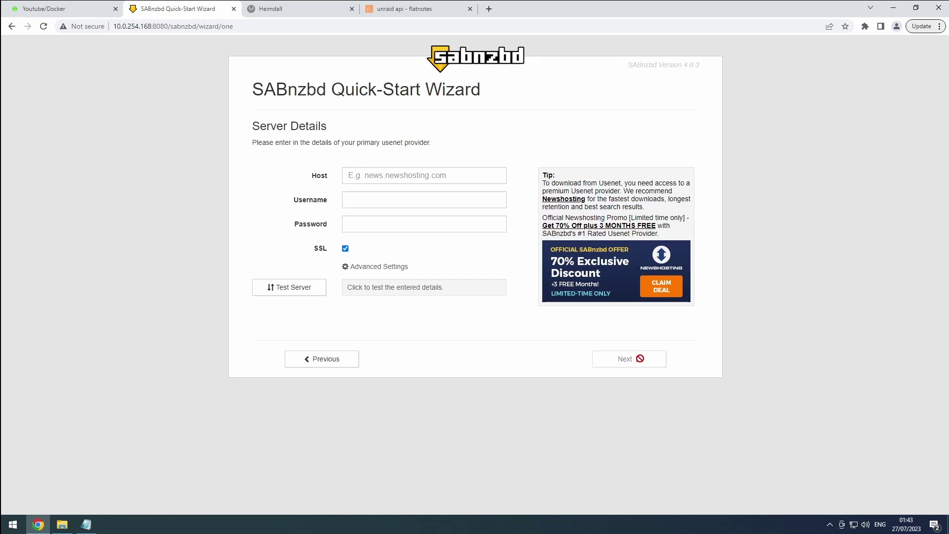
pyautogui.click(435, 177)
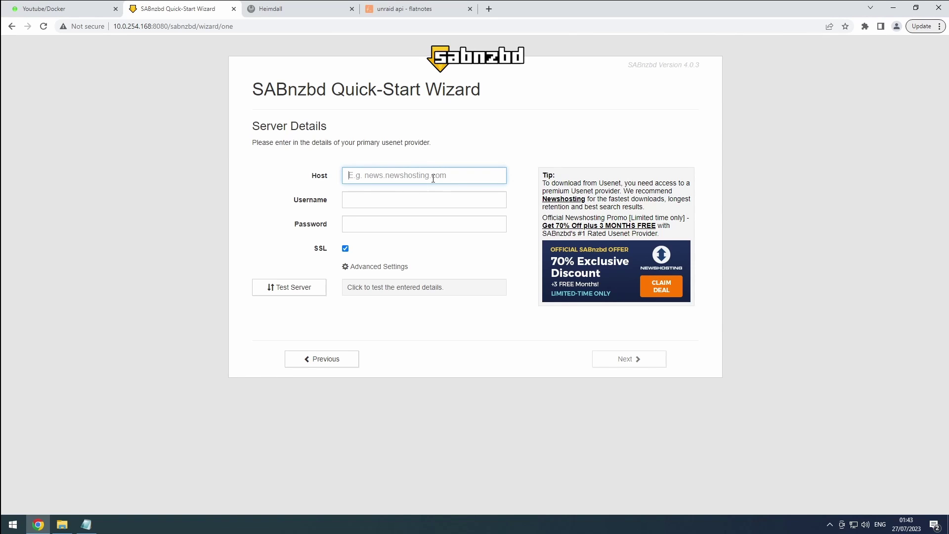
pyautogui.write('host')
pyautogui.press('Tab')
pyautogui.write('user')
pyautogui.press('Tab')
pyautogui.write('password')
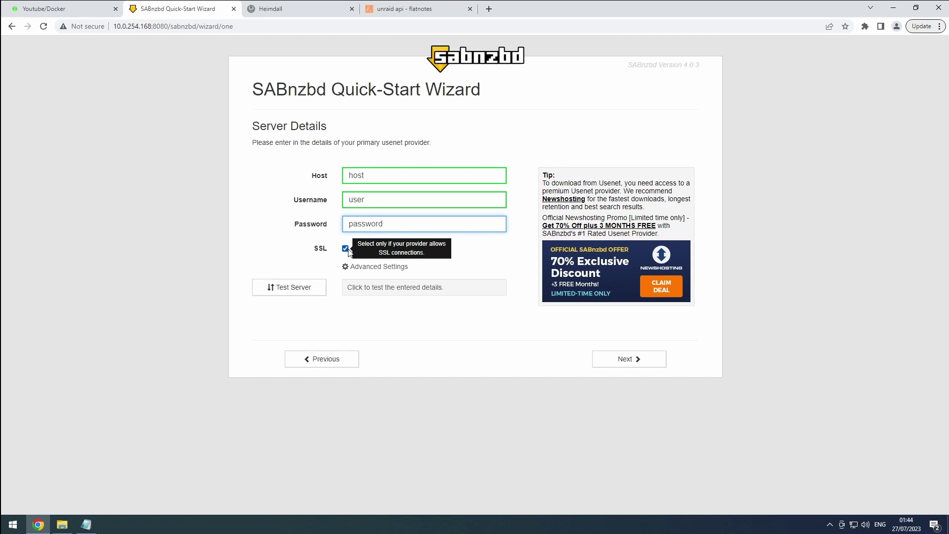
# Step: Expand the advanced server settings, finish the wizard, and inspect the completed and temporary folder paths
pyautogui.click(373, 266)
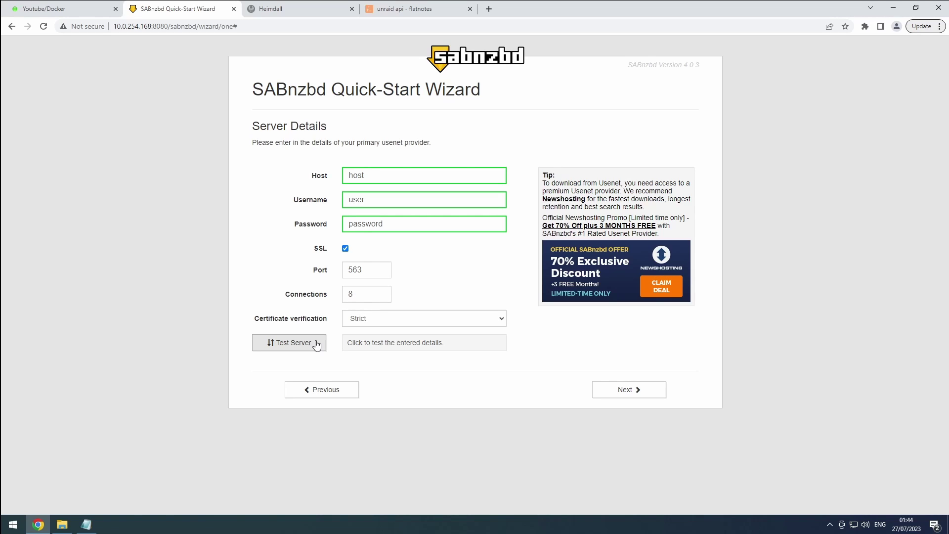
pyautogui.click(623, 391)
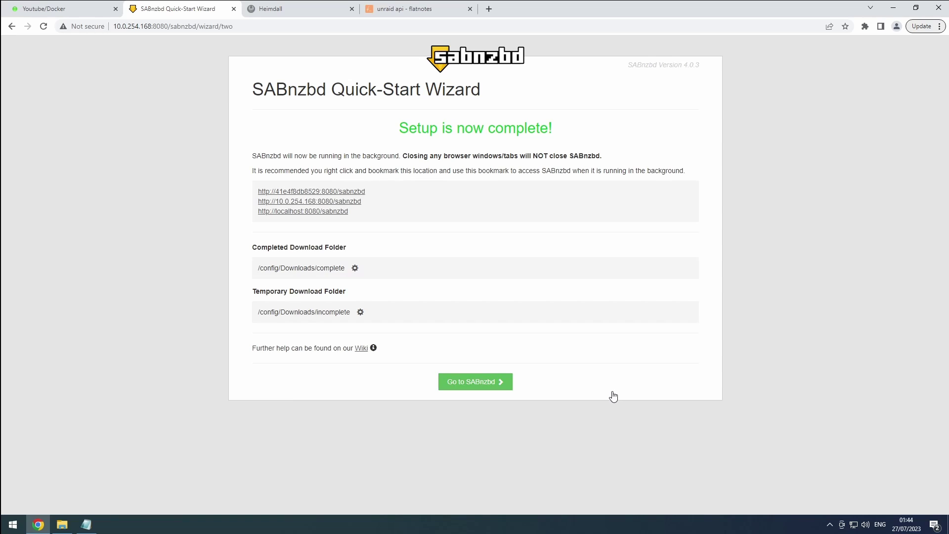
pyautogui.moveTo(267, 268); pyautogui.dragTo(295, 268)
pyautogui.moveTo(263, 312); pyautogui.dragTo(307, 314)
# Step: Set the temporary download folder to /data/downloads/usenet/incomplete
pyautogui.click(356, 269)
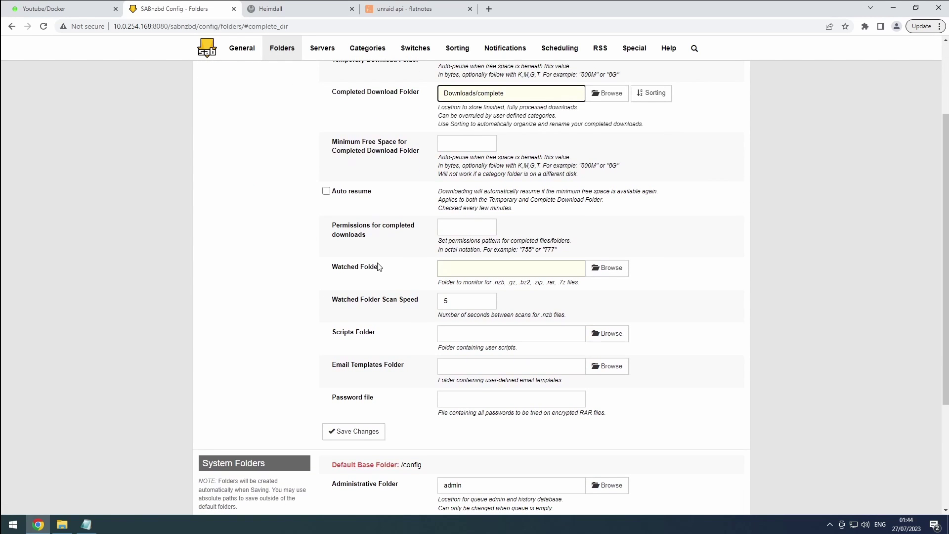
pyautogui.scroll(3, 378, 266)
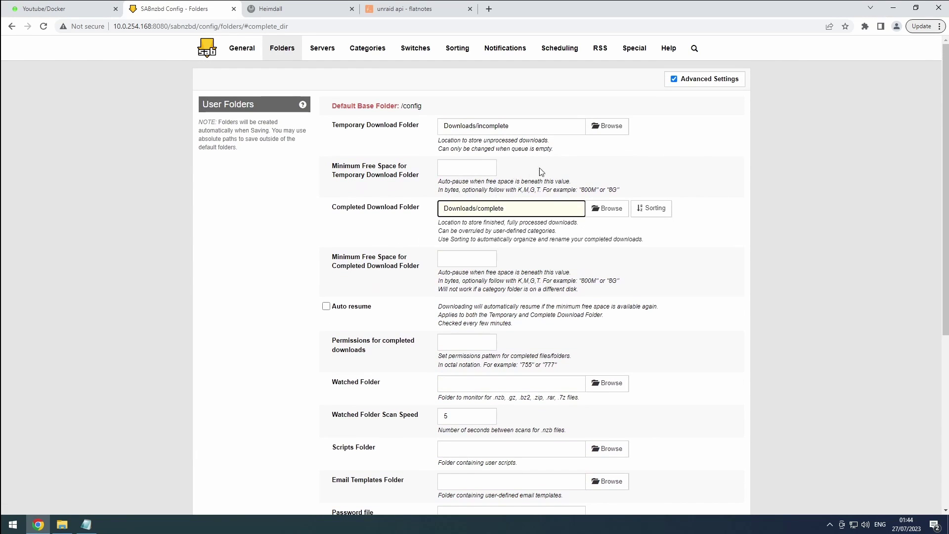
pyautogui.click(675, 80)
pyautogui.click(675, 80)
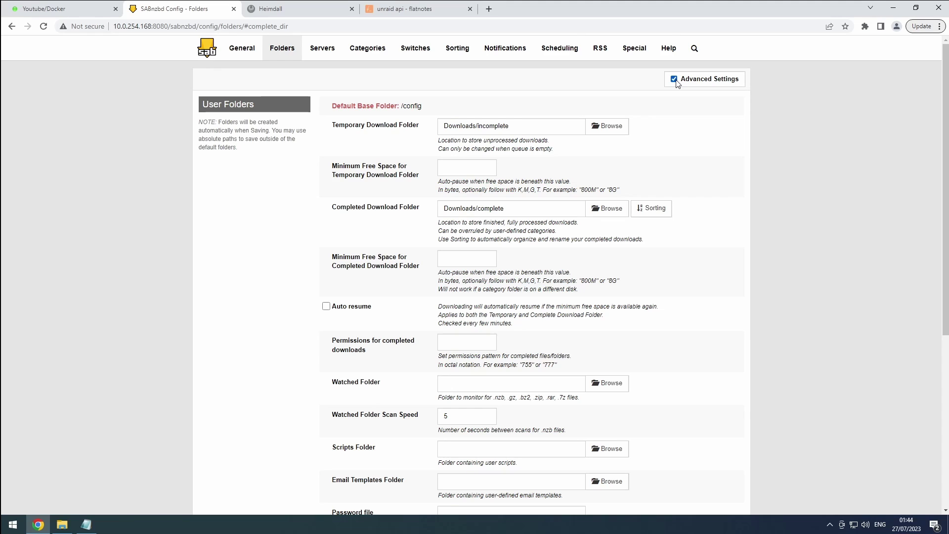
pyautogui.click(601, 127)
pyautogui.click(356, 113)
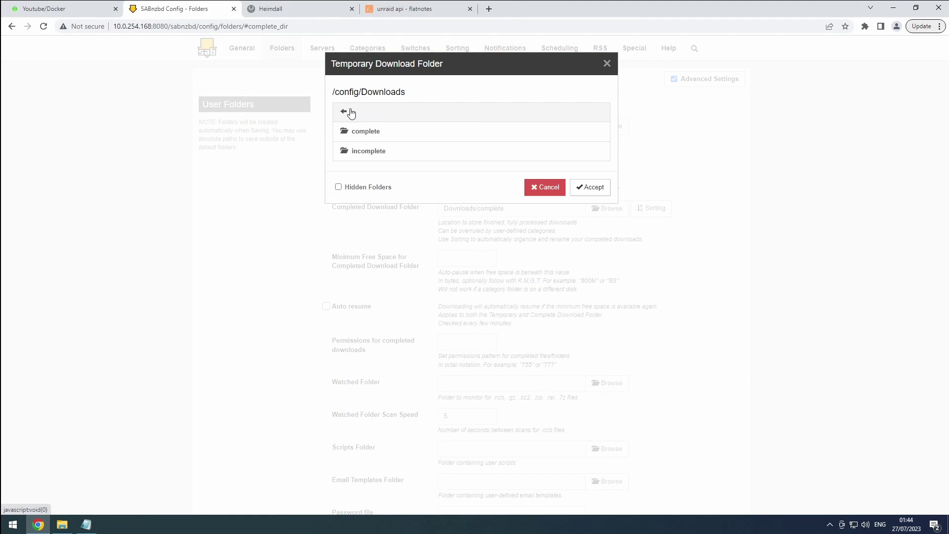
pyautogui.click(351, 113)
pyautogui.click(351, 114)
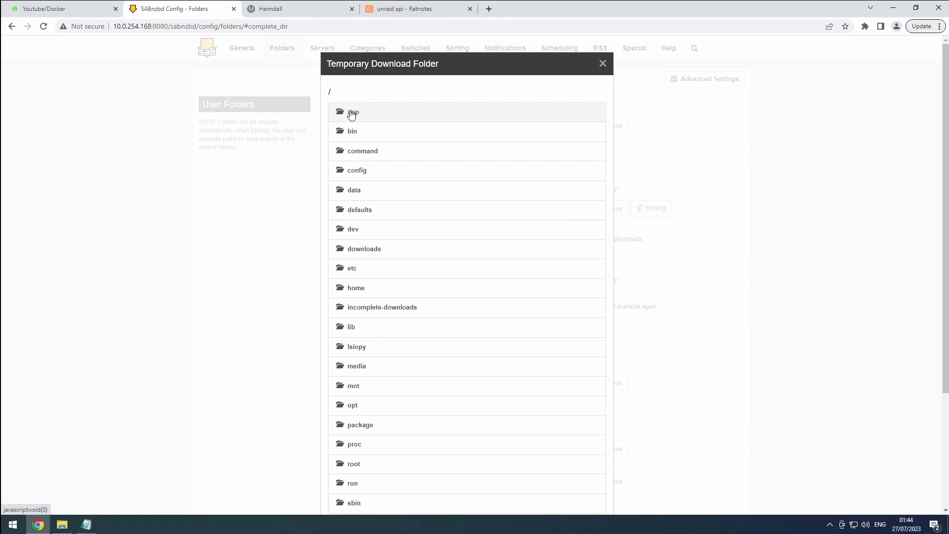
pyautogui.click(360, 192)
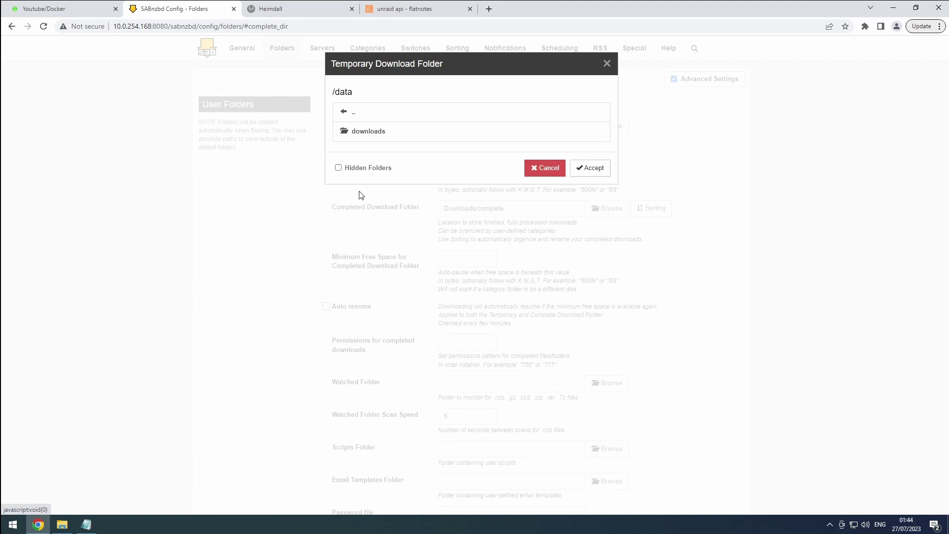
pyautogui.click(371, 134)
pyautogui.click(367, 137)
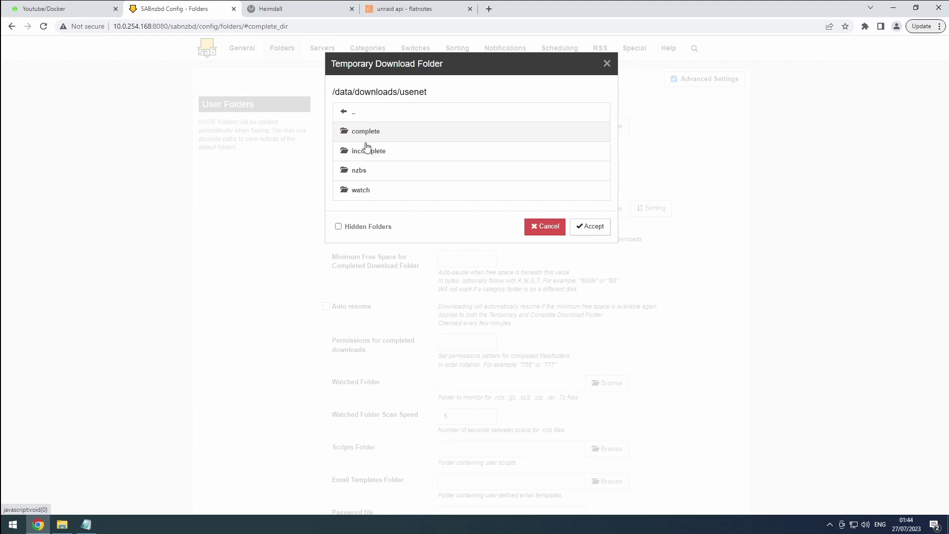
pyautogui.click(368, 151)
pyautogui.click(592, 148)
# Step: Set the completed download folder to /data/downloads/usenet/complete
pyautogui.click(607, 210)
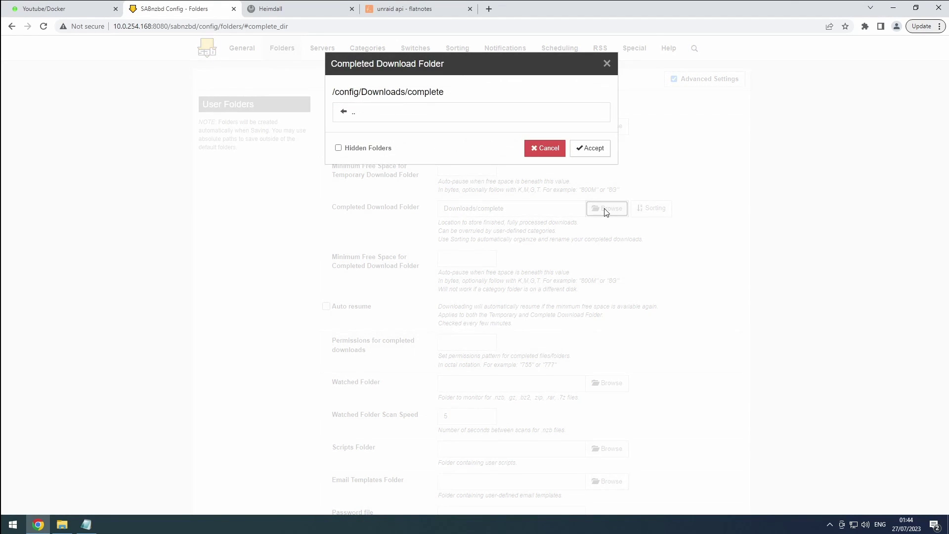
pyautogui.click(356, 116)
pyautogui.click(356, 116)
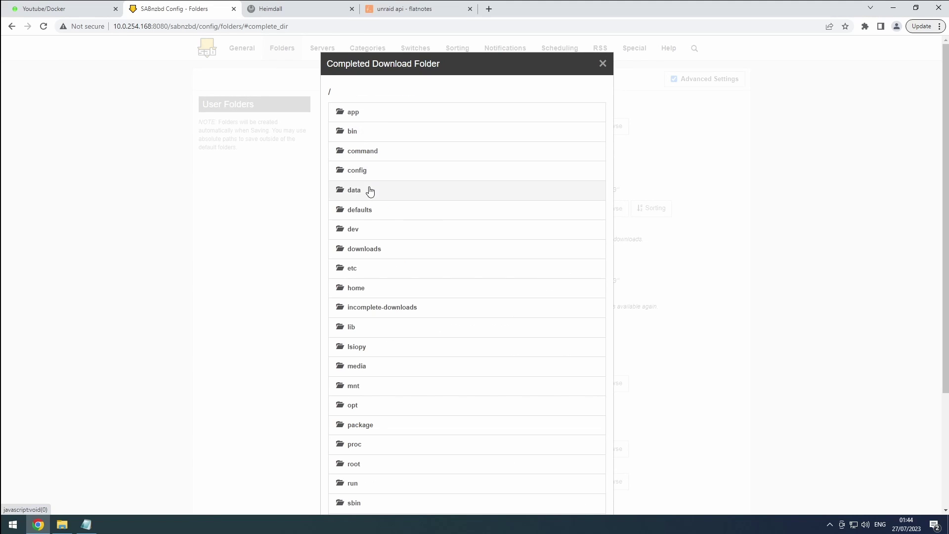
pyautogui.click(367, 191)
pyautogui.click(367, 133)
pyautogui.click(370, 134)
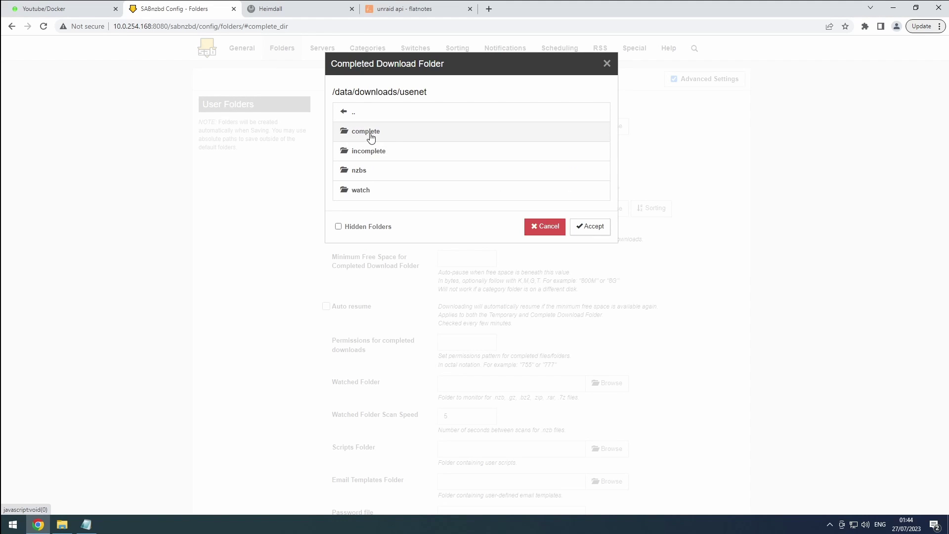
pyautogui.click(371, 136)
pyautogui.click(591, 148)
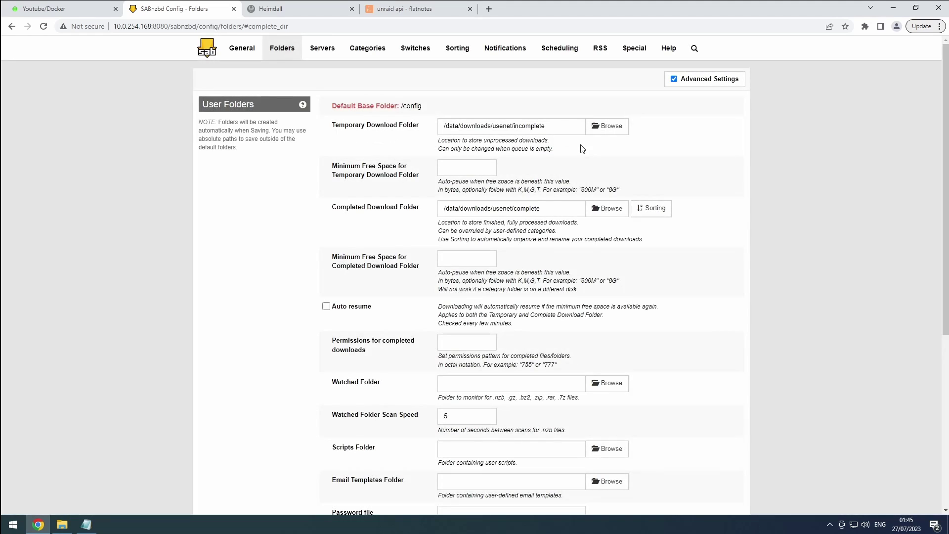
# Step: Set the watched folder to /data/downloads/usenet/watch and save the folder settings
pyautogui.click(607, 383)
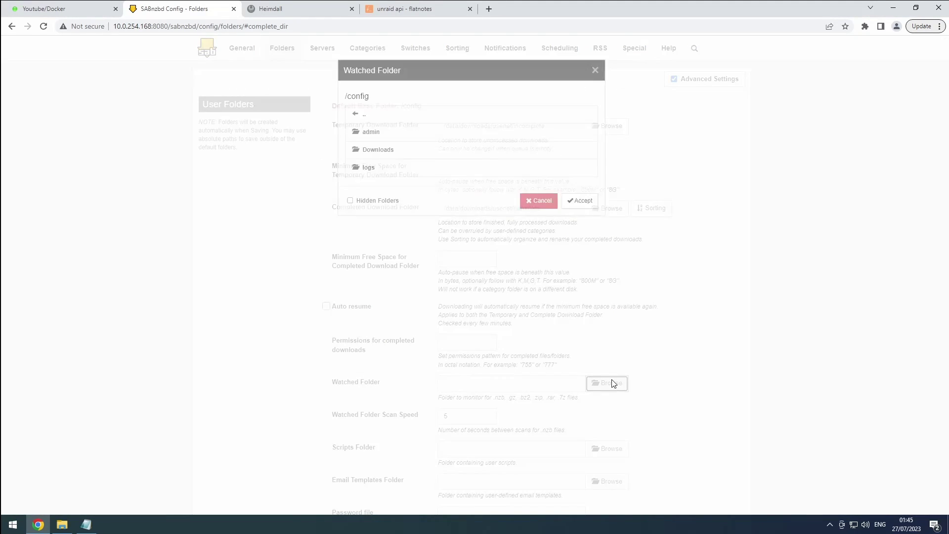
pyautogui.click(360, 116)
pyautogui.click(359, 191)
pyautogui.click(366, 132)
pyautogui.click(368, 133)
pyautogui.click(365, 190)
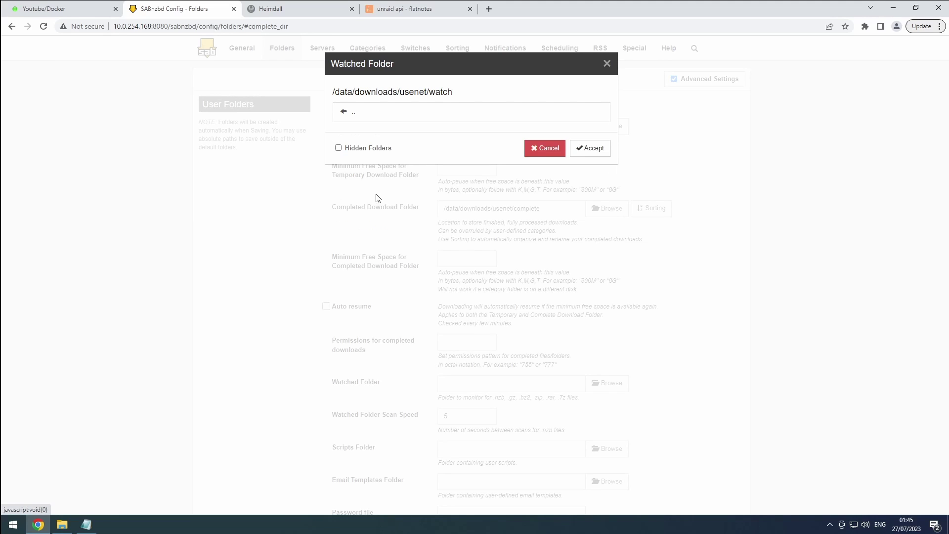
pyautogui.click(590, 149)
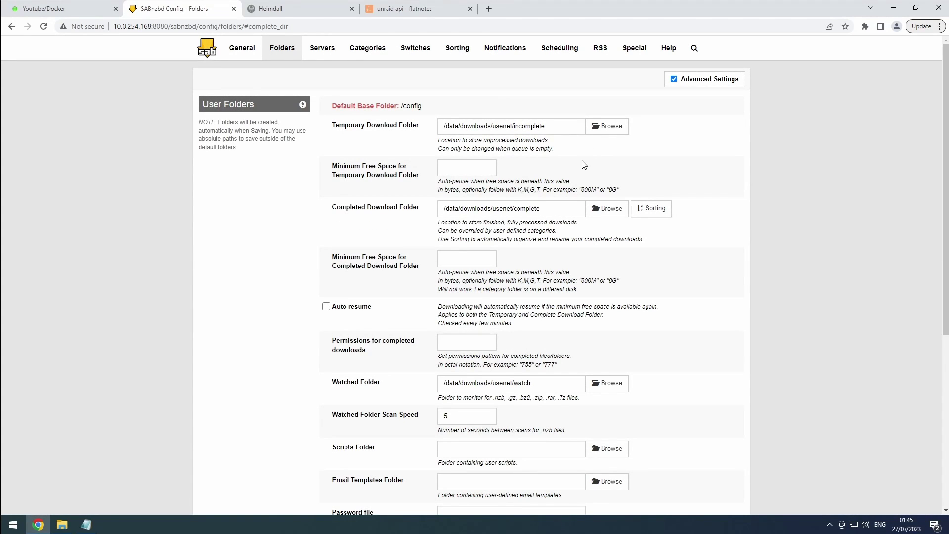
pyautogui.scroll(-2, 591, 159)
pyautogui.scroll(-2, 524, 245)
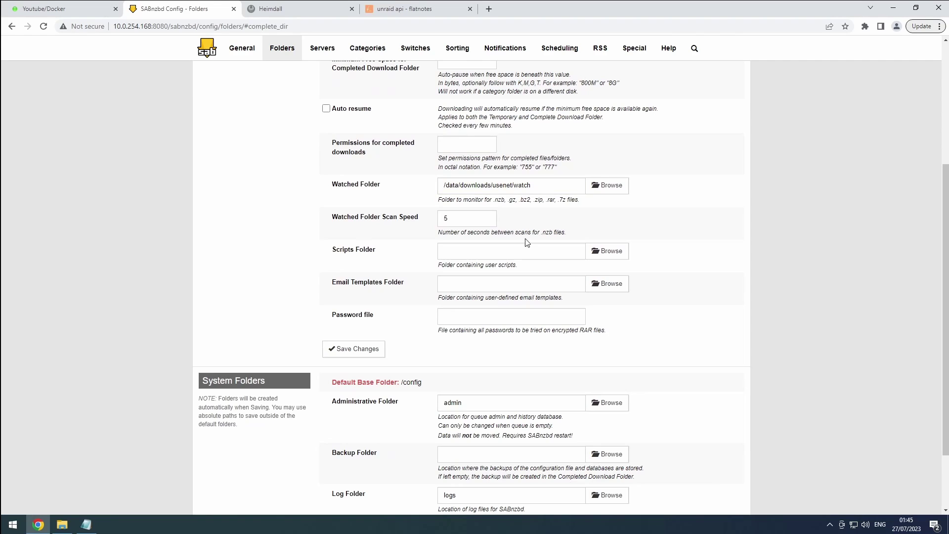
pyautogui.click(370, 349)
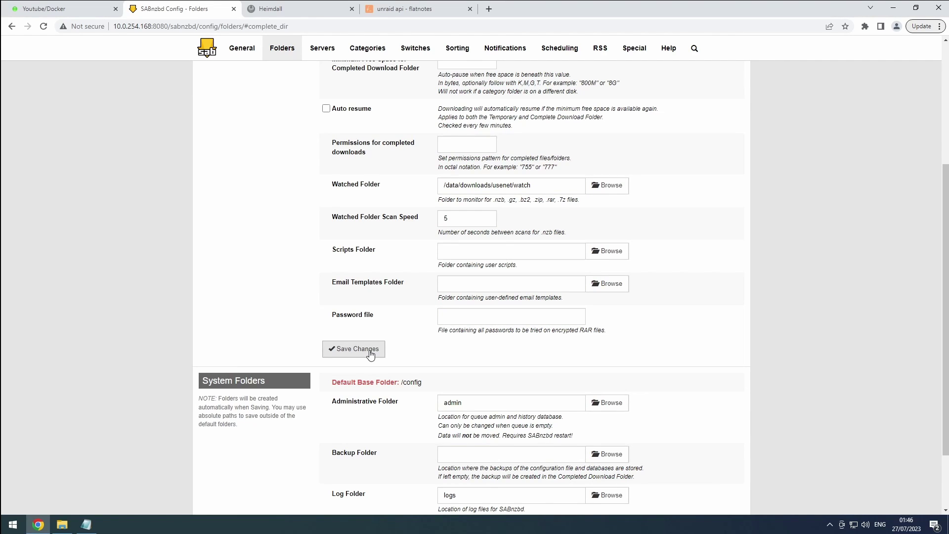
# Step: Enter 'backup' as the Backup Folder
pyautogui.scroll(-2, 371, 354)
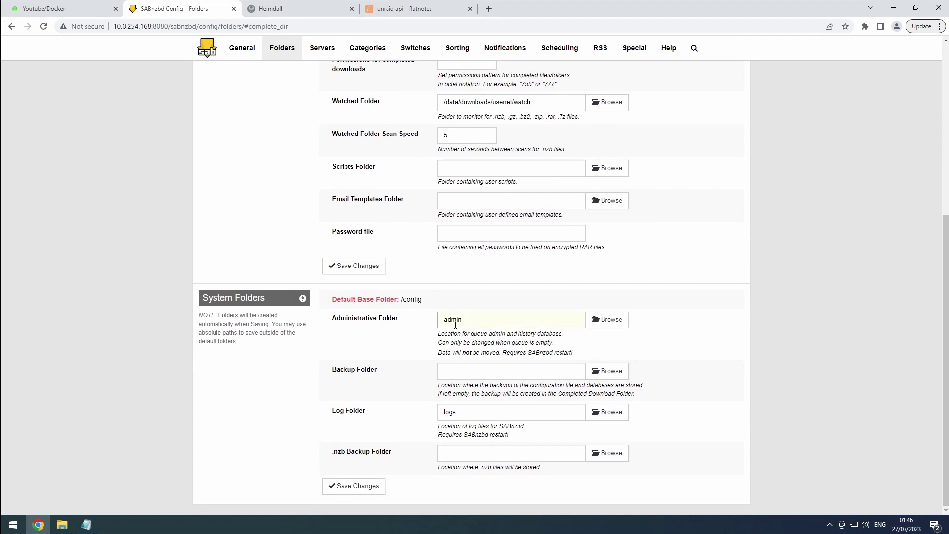
pyautogui.click(457, 370)
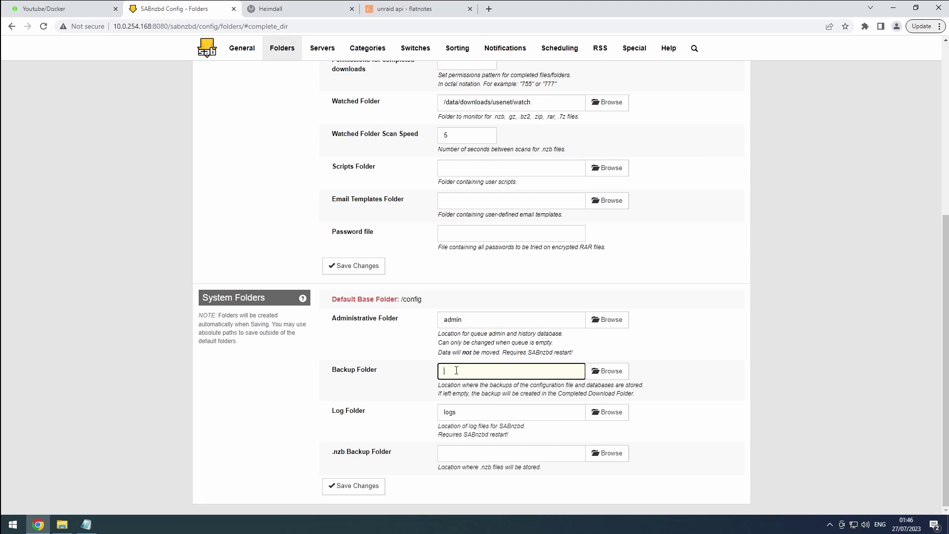
pyautogui.write('backup')
# Step: Set the .nzb Backup Folder to /data/downloads/usenet/nzbs and save the changes
pyautogui.click(541, 455)
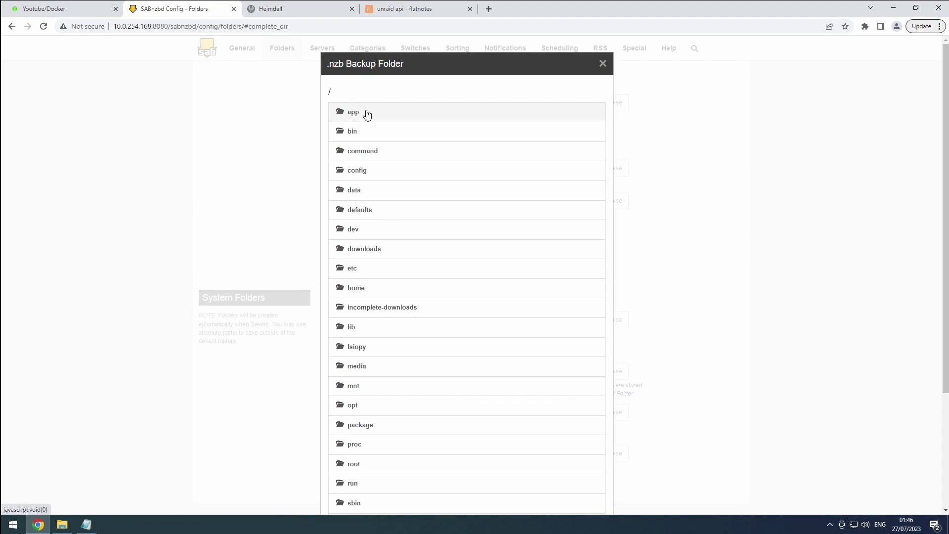
pyautogui.click(360, 191)
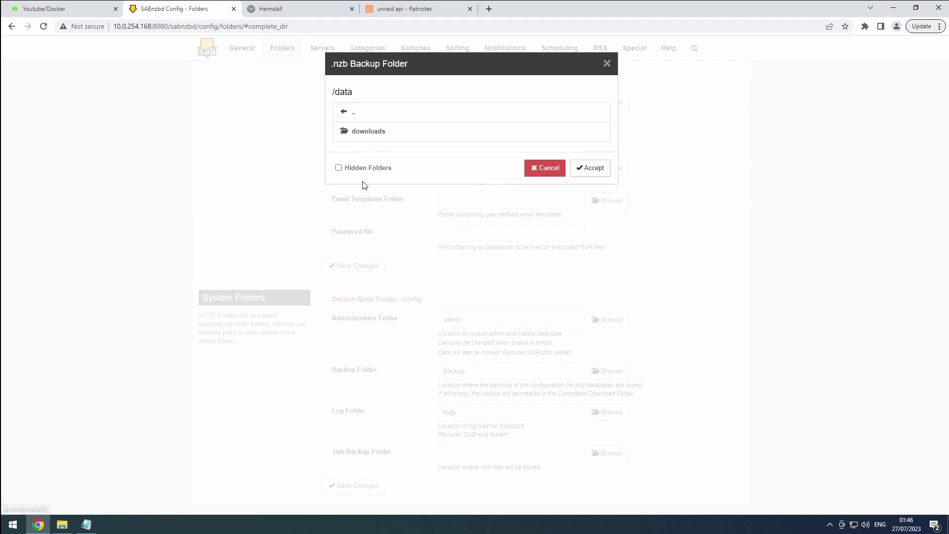
pyautogui.click(370, 132)
pyautogui.click(370, 133)
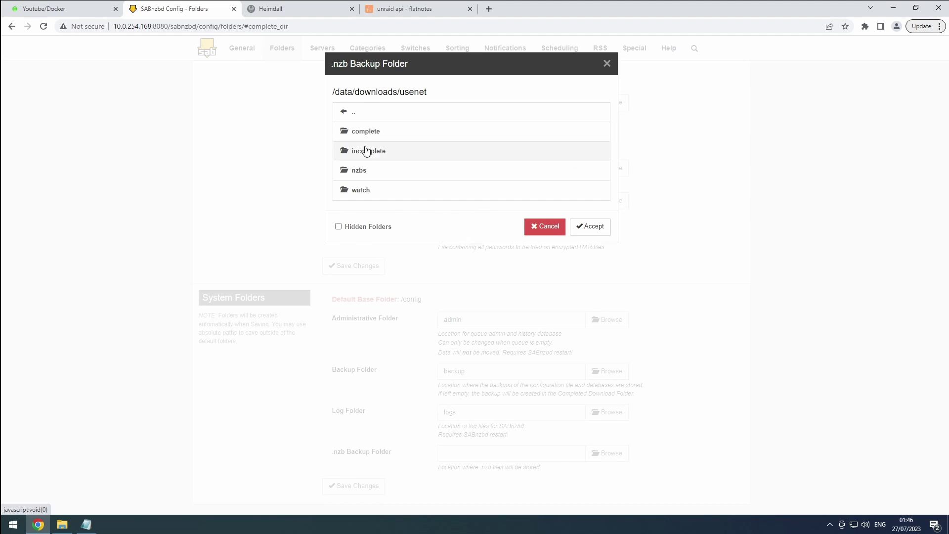
pyautogui.click(361, 172)
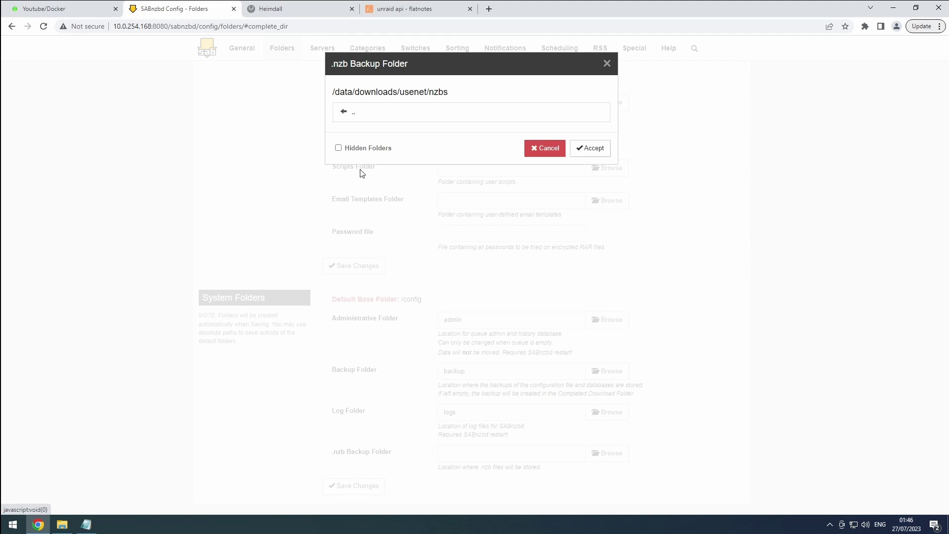
pyautogui.click(589, 149)
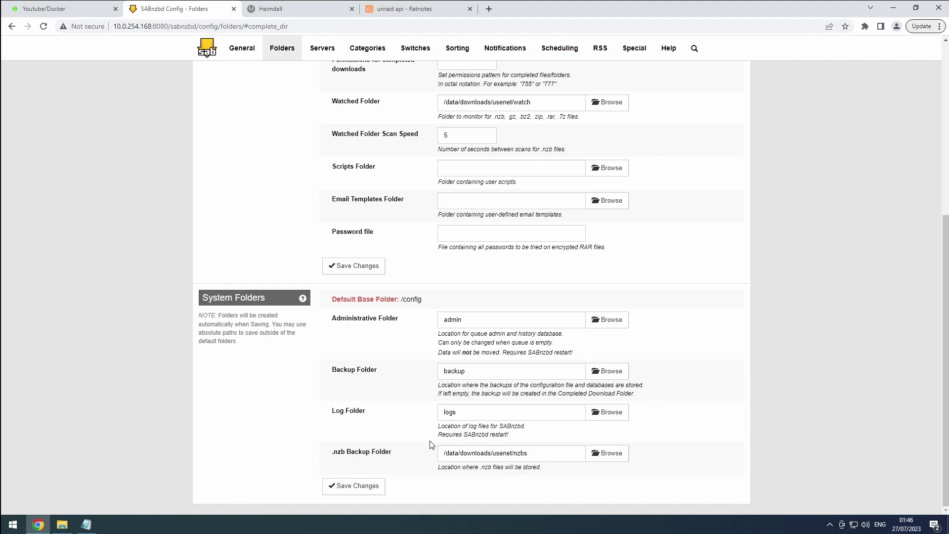
pyautogui.click(374, 485)
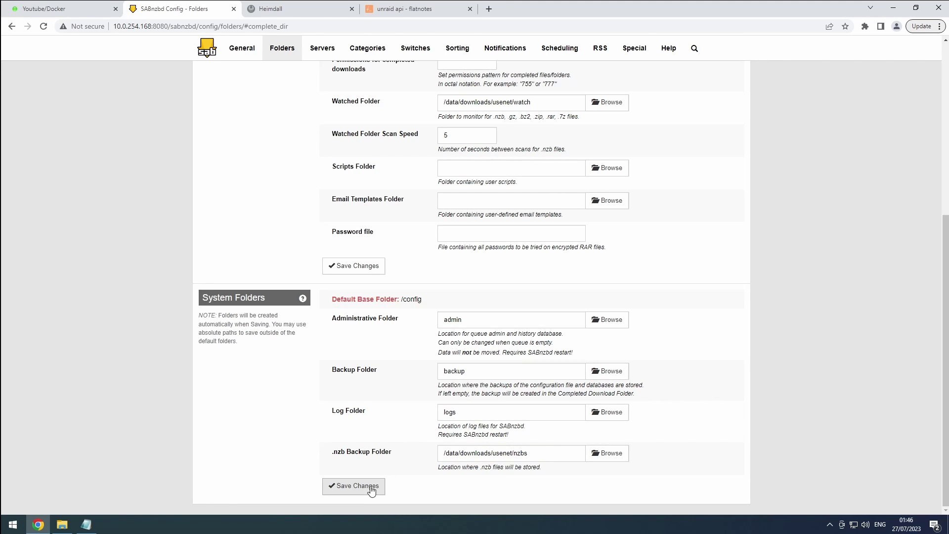
pyautogui.click(228, 52)
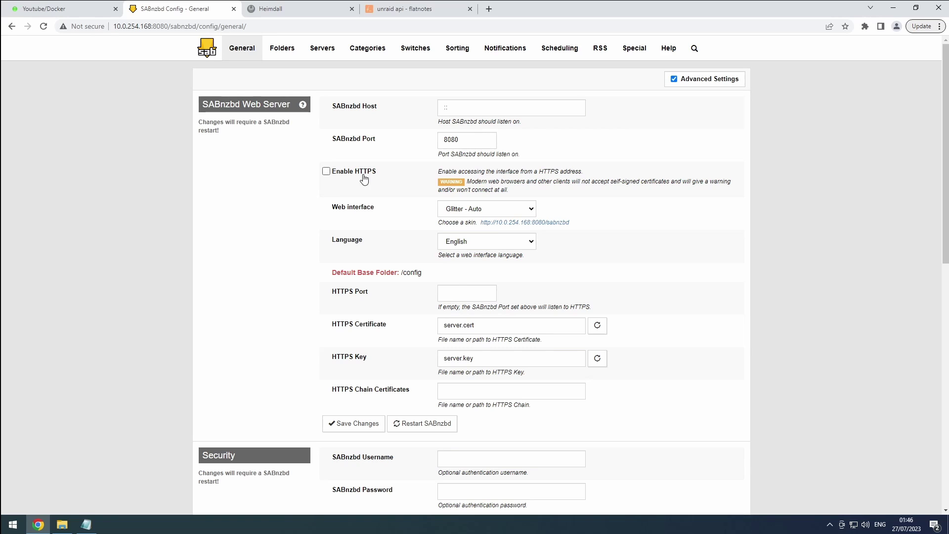
# Step: Enter a SABnzbd login username and password under Security, save, and confirm the restart
pyautogui.scroll(-1, 312, 297)
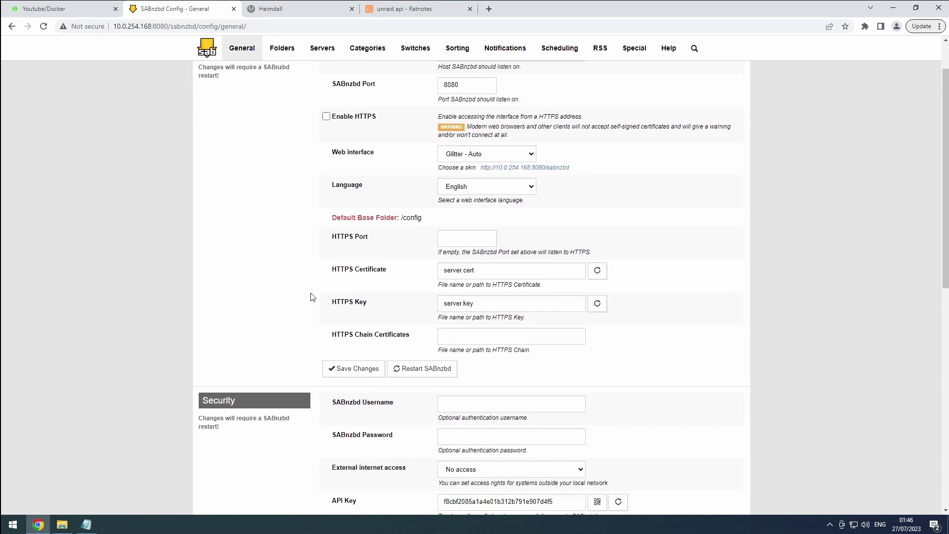
pyautogui.scroll(-4, 312, 297)
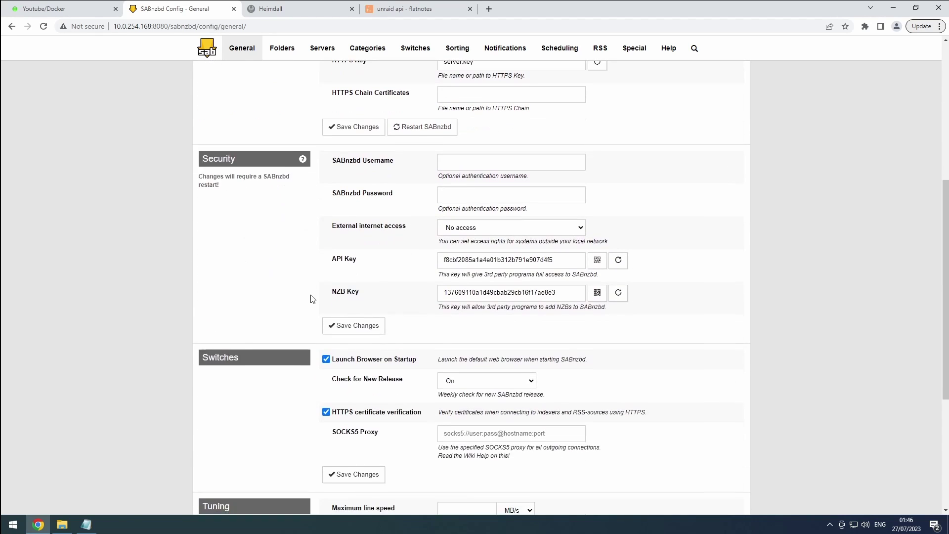
pyautogui.click(458, 168)
pyautogui.write('user')
pyautogui.press('Tab')
pyautogui.write('password')
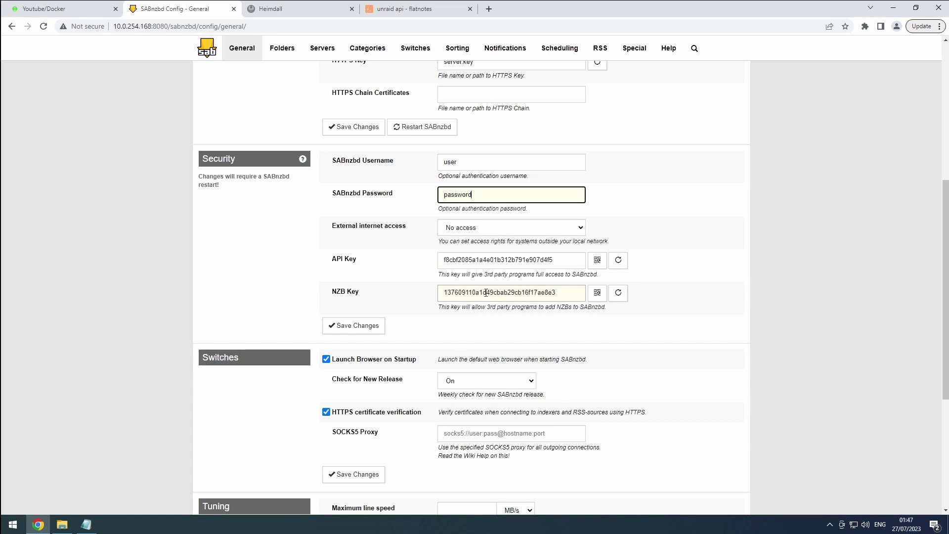
pyautogui.click(366, 329)
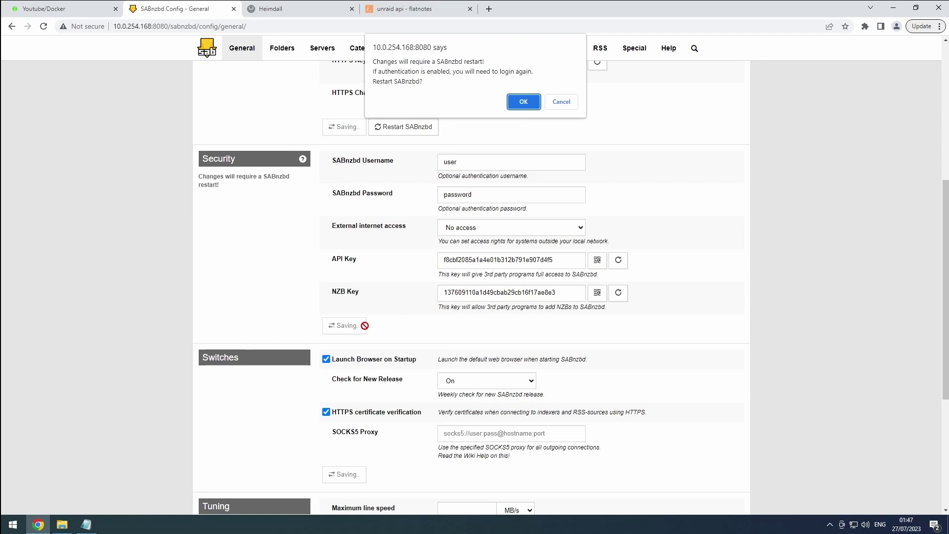
pyautogui.click(523, 101)
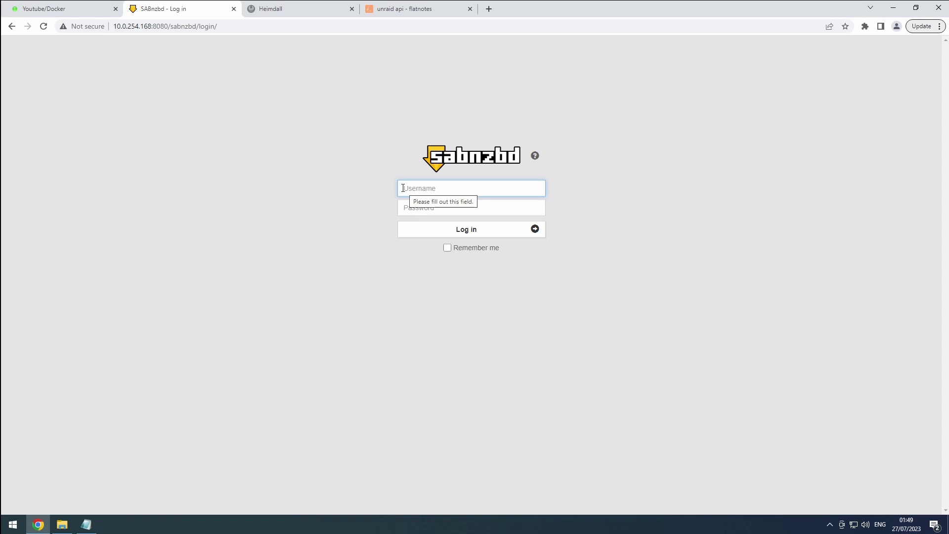
# Step: Log back in to SABnzbd and open the General configuration page
pyautogui.write('user')
pyautogui.press('Tab')
pyautogui.write('password')
pyautogui.press('Return')
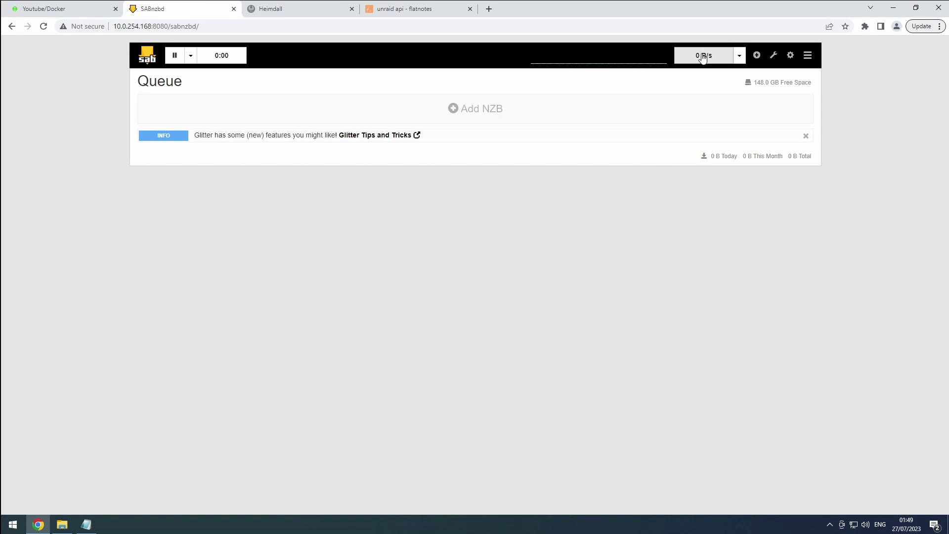
pyautogui.click(792, 56)
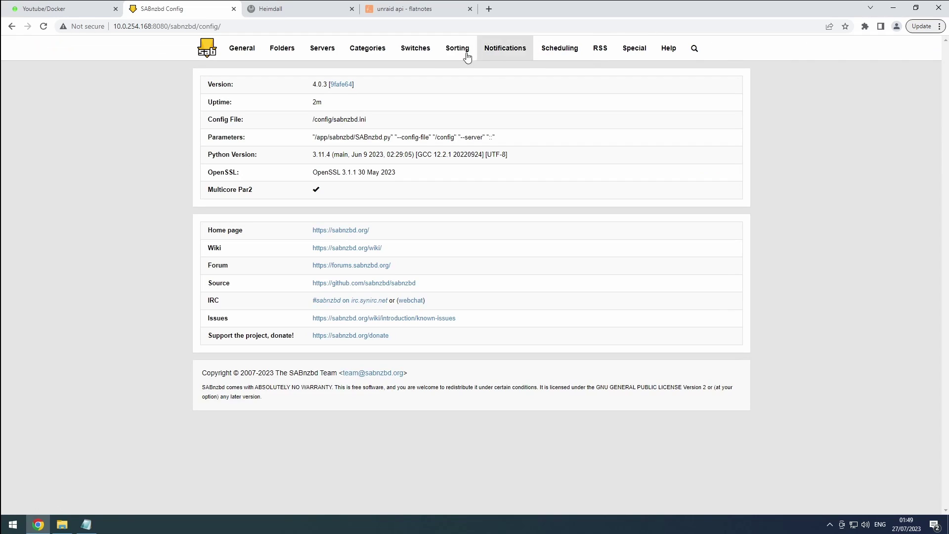
pyautogui.click(242, 58)
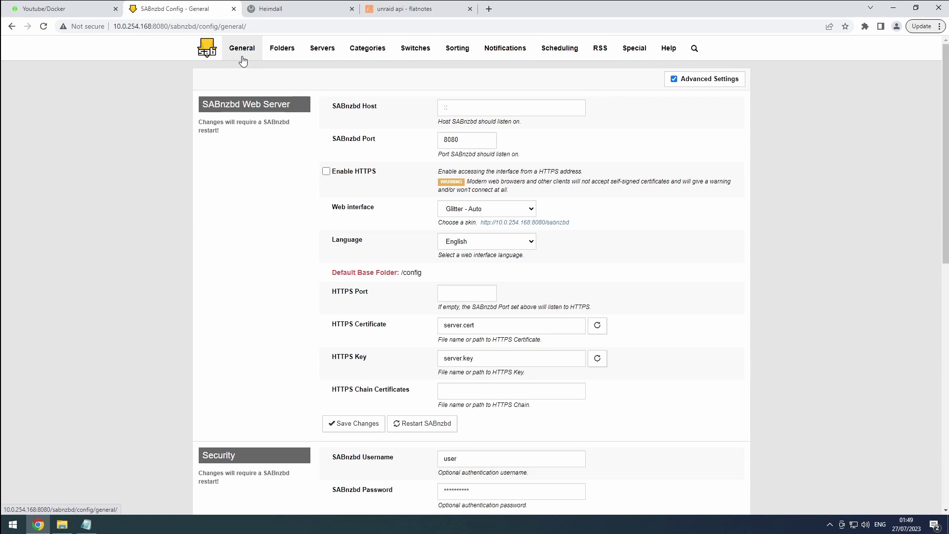
# Step: Set Maximum line speed to 100 MB/s and Percentage of line speed to 80, then save
pyautogui.scroll(-8, 247, 76)
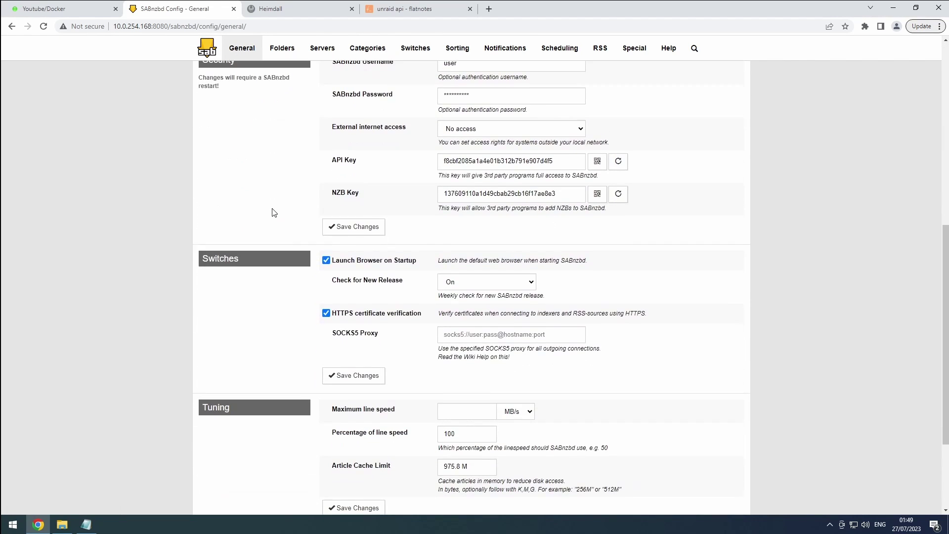
pyautogui.scroll(-3, 274, 213)
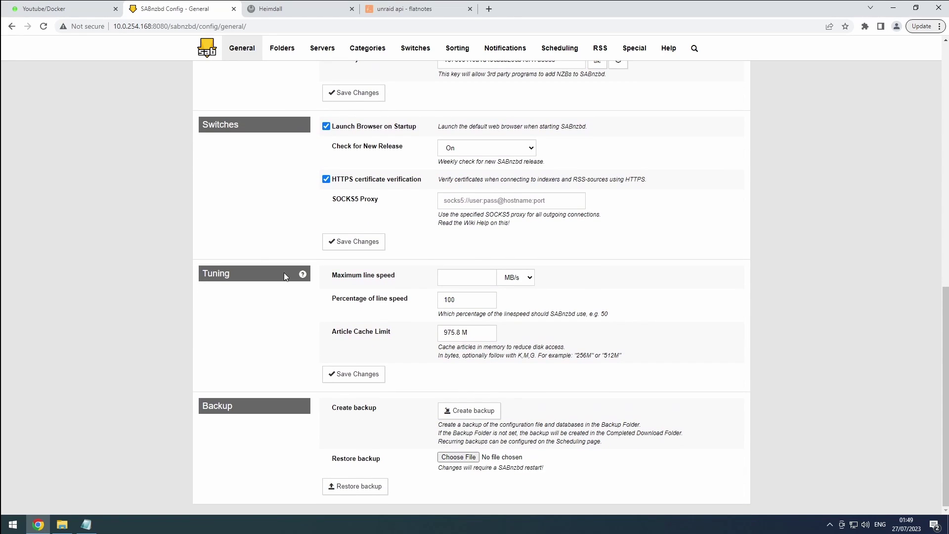
pyautogui.click(458, 273)
pyautogui.write('100')
pyautogui.press('Tab')
pyautogui.write('80')
pyautogui.click(382, 310)
pyautogui.click(347, 374)
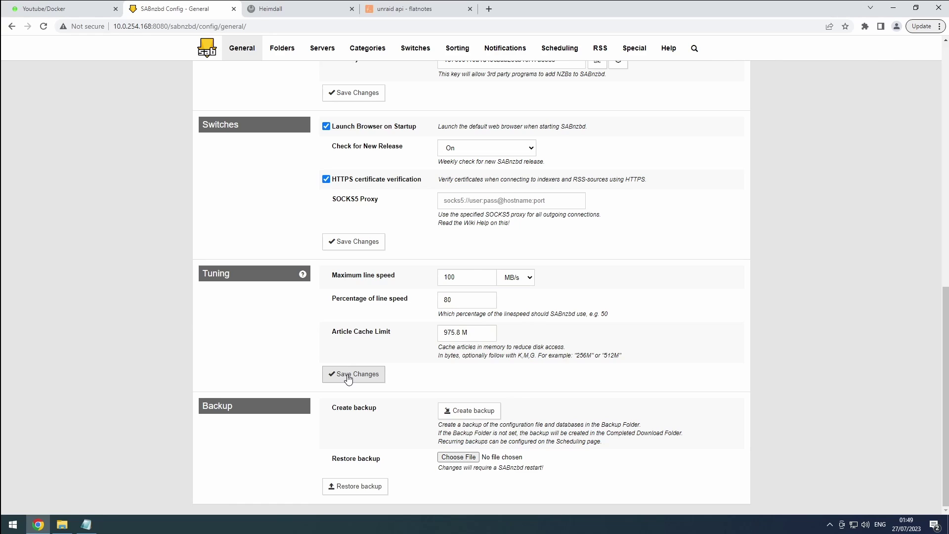
# Step: Expand the host server's details on the Servers page and set Connections 8 and Priority 0
pyautogui.click(323, 51)
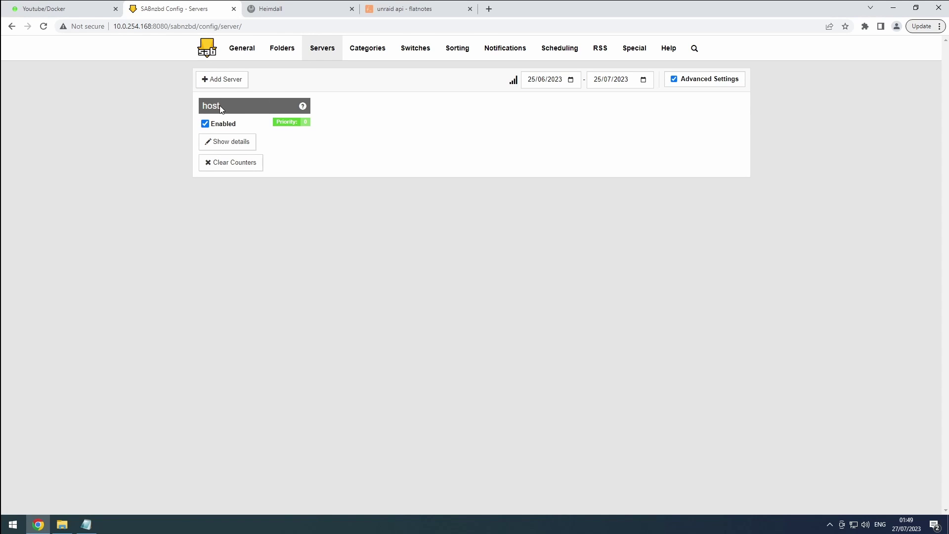
pyautogui.click(217, 141)
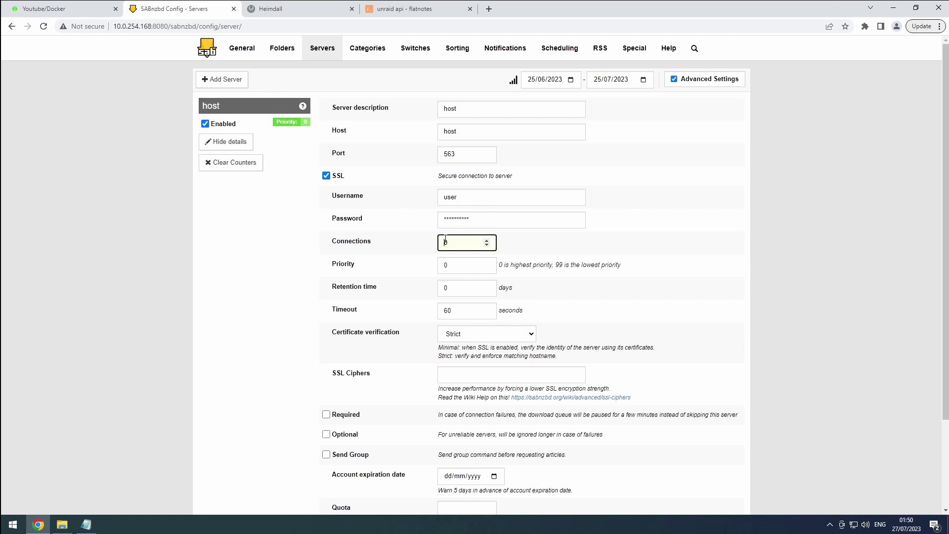
pyautogui.doubleClick(448, 240)
pyautogui.write('8')
pyautogui.click(454, 268)
pyautogui.moveTo(446, 267); pyautogui.dragTo(443, 268)
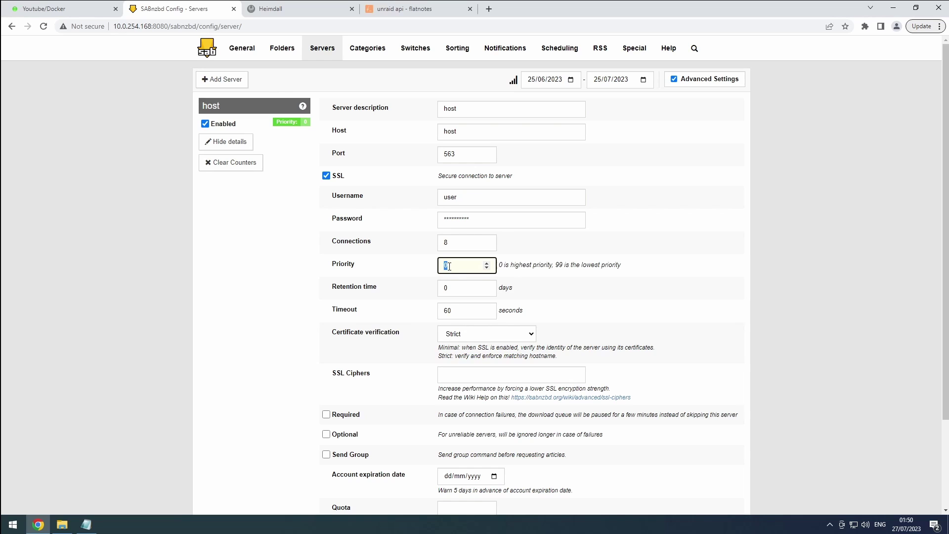
pyautogui.write('0')
# Step: Set the server's retention time to 3000 days and adjust its required/optional checkboxes
pyautogui.doubleClick(444, 288)
pyautogui.write('3000')
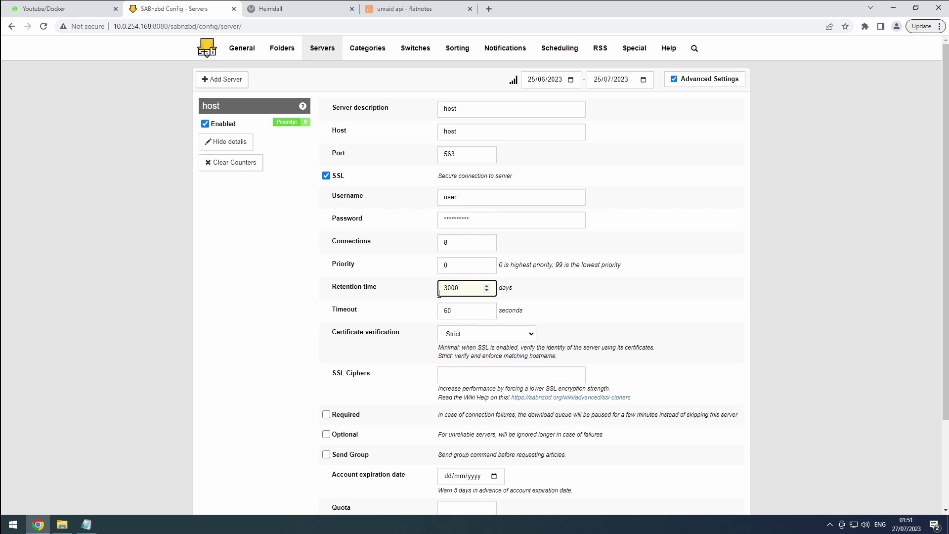
pyautogui.click(326, 415)
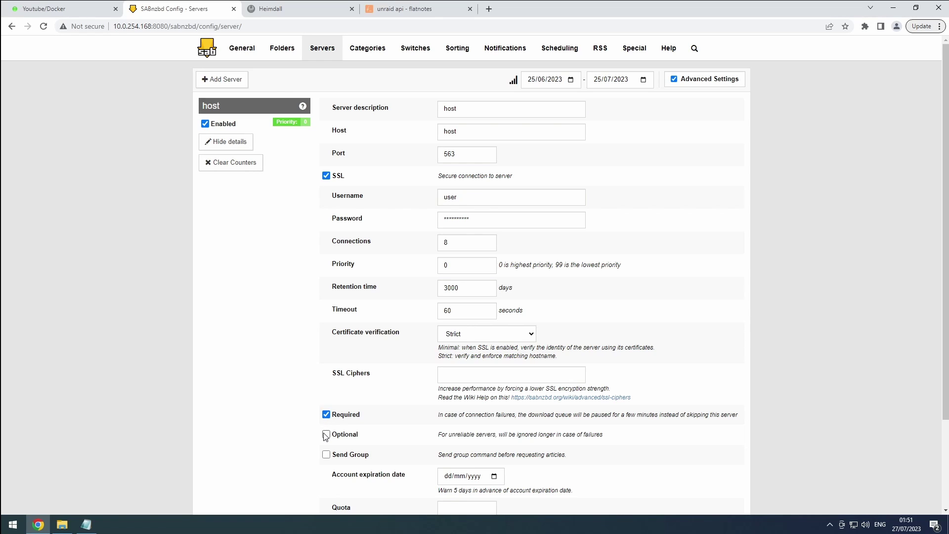
pyautogui.click(326, 435)
pyautogui.click(326, 435)
# Step: Adjust the account expiration date fields and save the usenet server settings
pyautogui.click(453, 476)
pyautogui.click(461, 476)
pyautogui.click(477, 477)
pyautogui.scroll(-3, 477, 477)
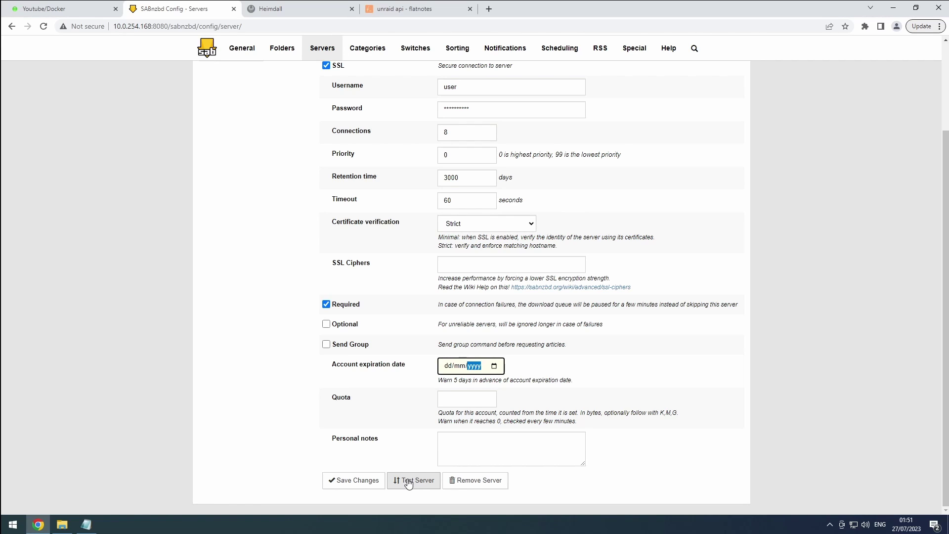
pyautogui.click(370, 484)
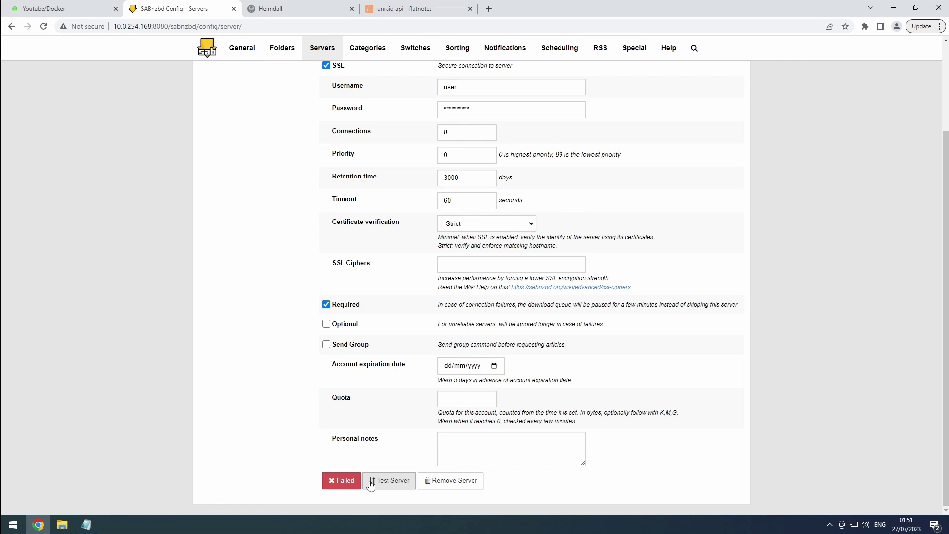
pyautogui.click(345, 480)
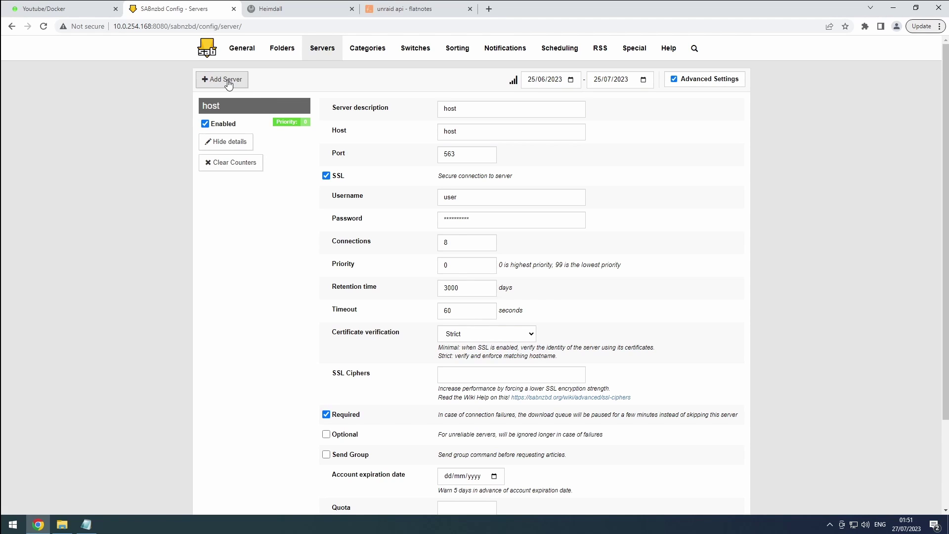
# Step: On Switches, fail duplicate downloads to History, keep series duplicates Off, and abort encrypted RARs
pyautogui.click(428, 45)
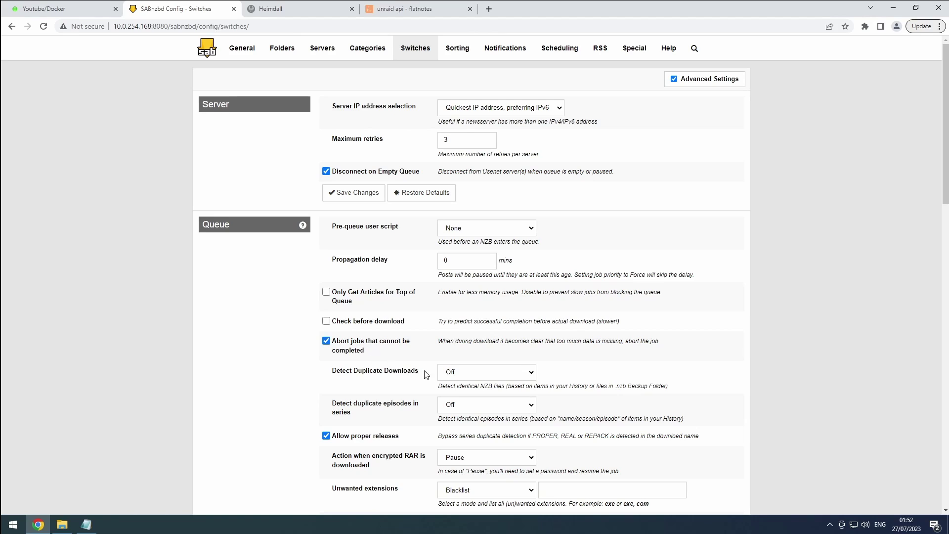
pyautogui.click(451, 375)
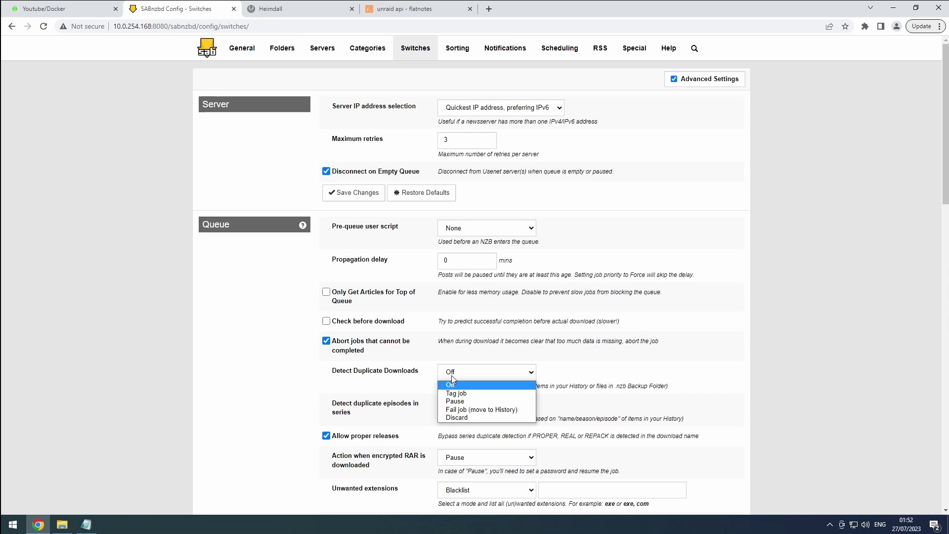
pyautogui.click(461, 411)
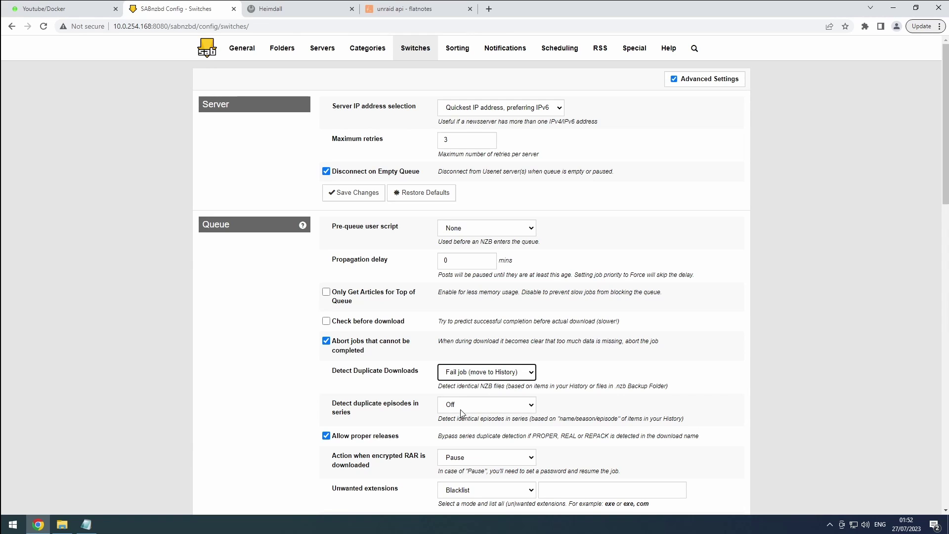
pyautogui.click(453, 408)
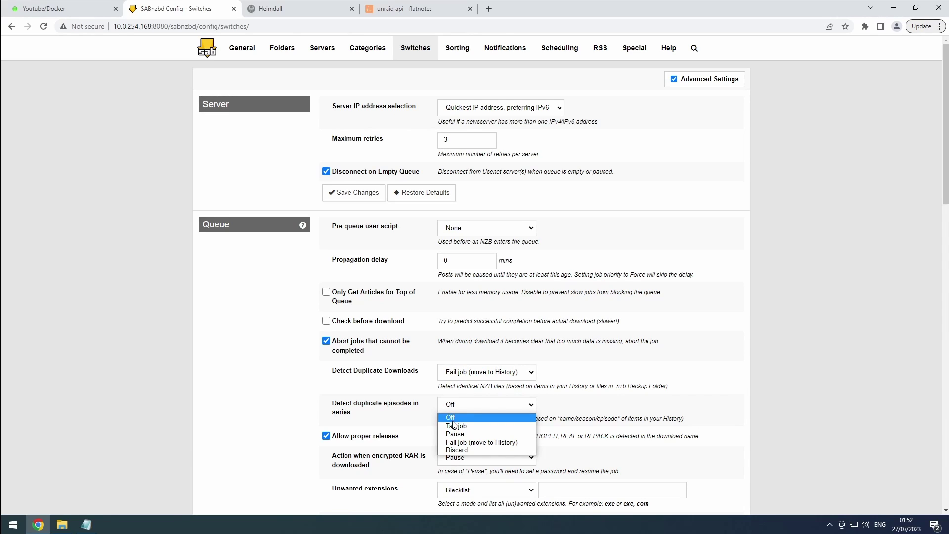
pyautogui.click(453, 418)
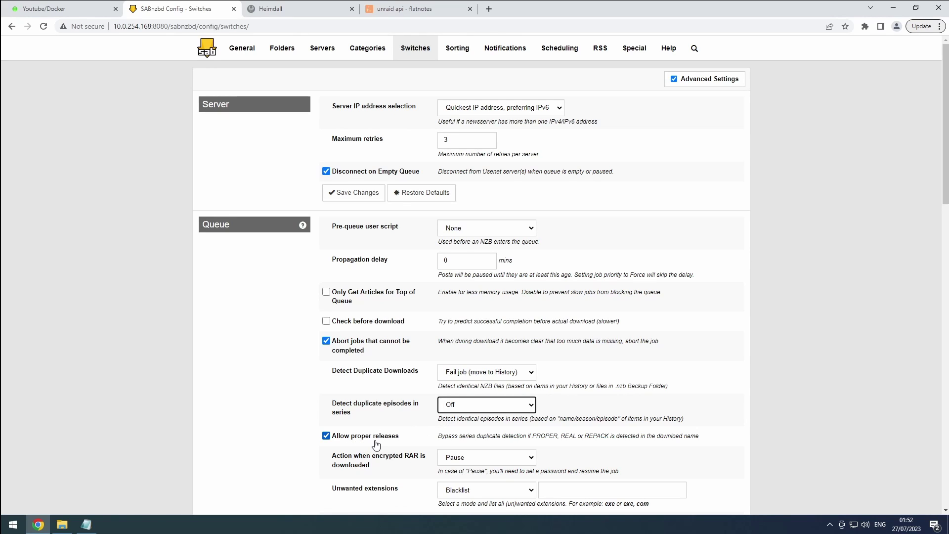
pyautogui.click(460, 458)
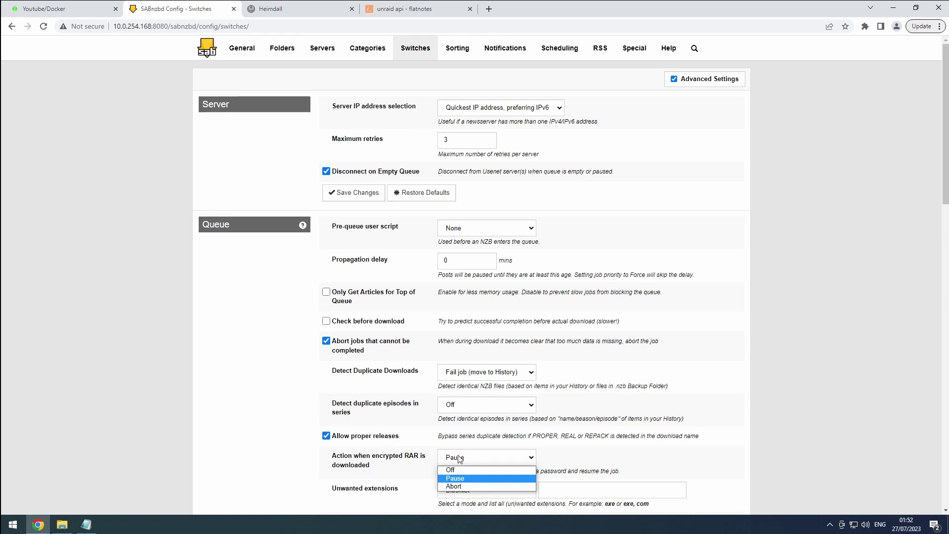
pyautogui.click(459, 486)
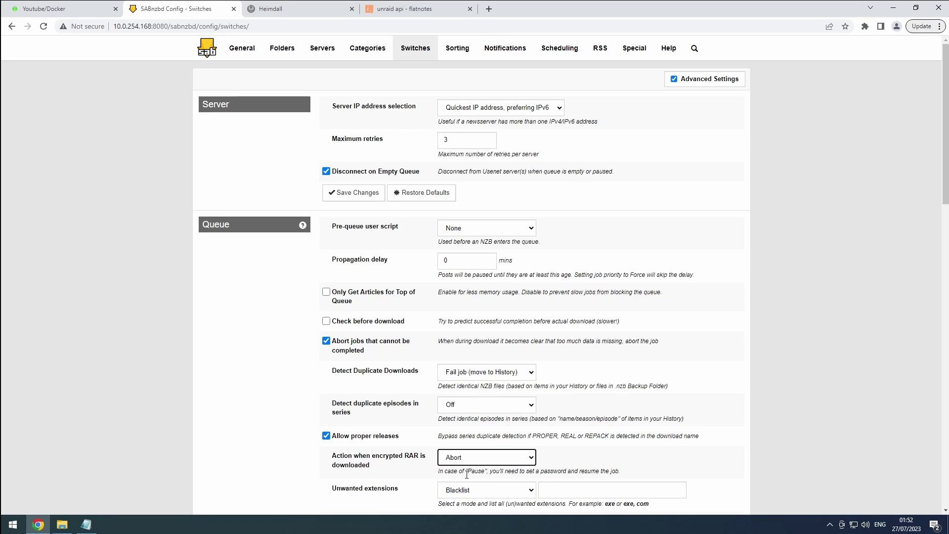
# Step: Sort the queue by age newest to oldest, enable Direct Unpack, and save the switches
pyautogui.scroll(-2, 466, 474)
pyautogui.scroll(-3, 466, 474)
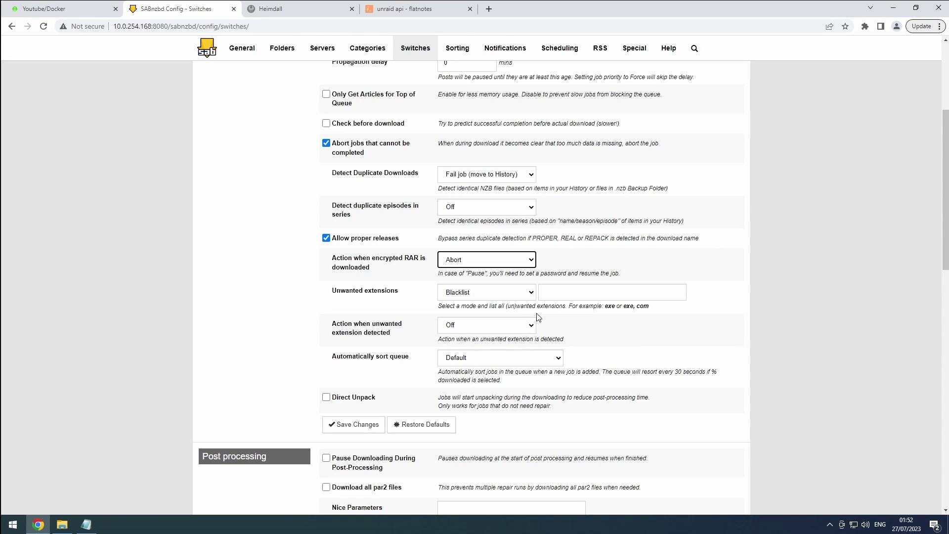
pyautogui.click(545, 298)
pyautogui.click(548, 292)
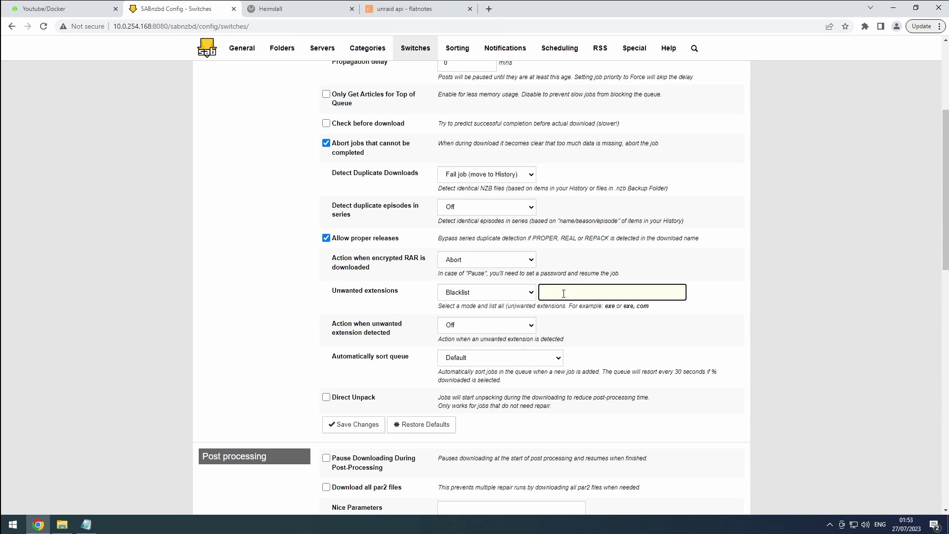
pyautogui.click(500, 359)
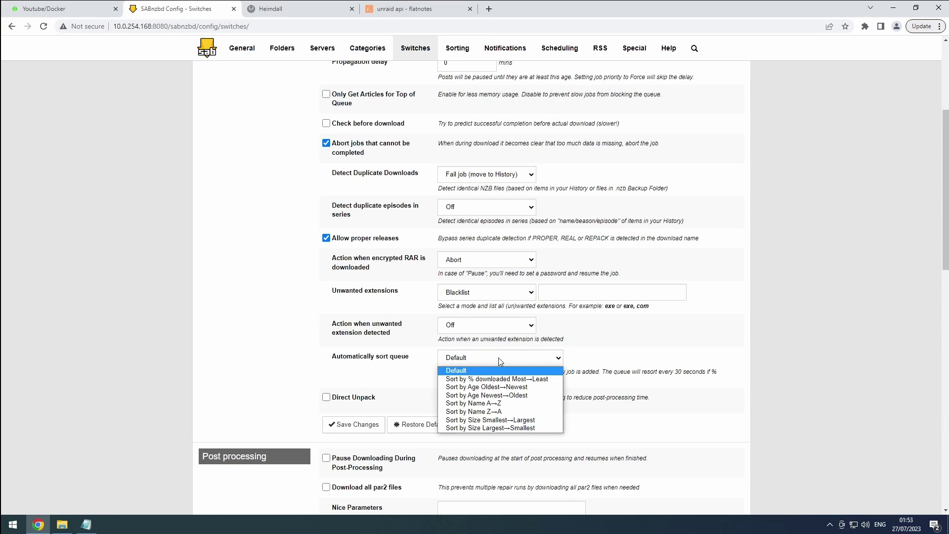
pyautogui.click(495, 396)
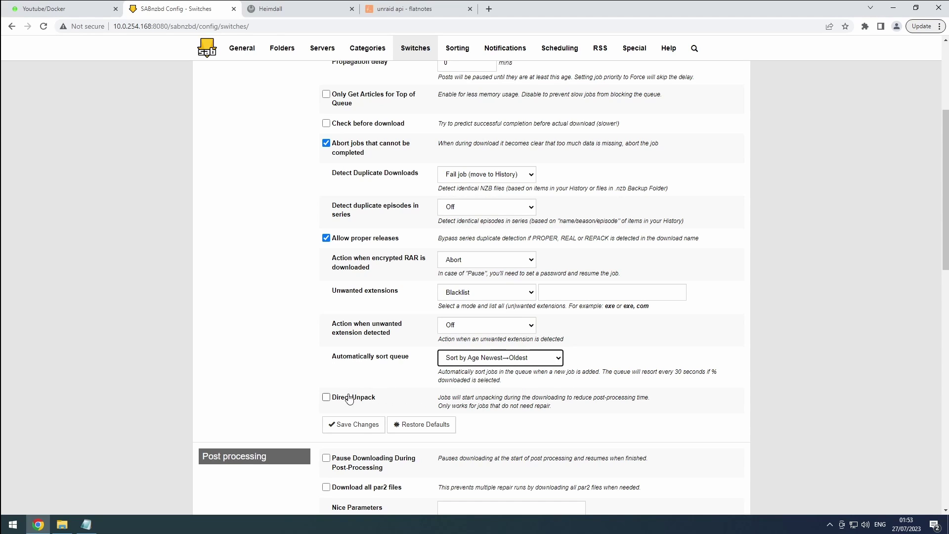
pyautogui.click(325, 400)
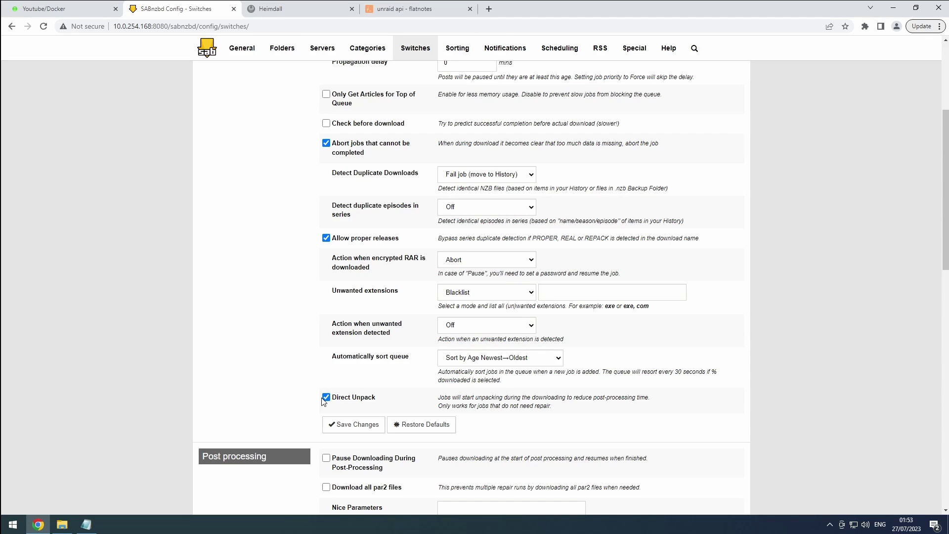
pyautogui.click(369, 429)
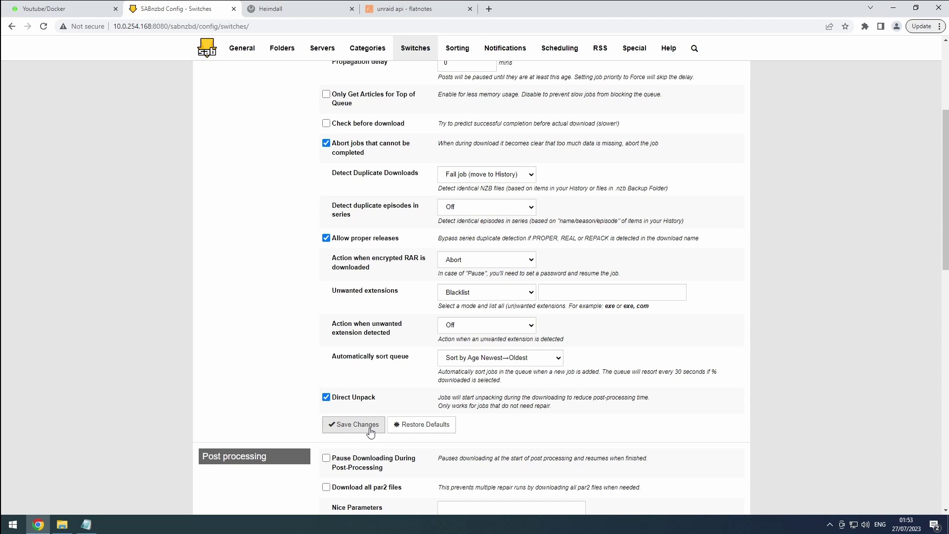
# Step: Enable 'Ignore any folders inside archives' and 'On failure, try alternative NZB', leaving 'Pause Downloading During Post-Processing' off
pyautogui.scroll(-5, 371, 431)
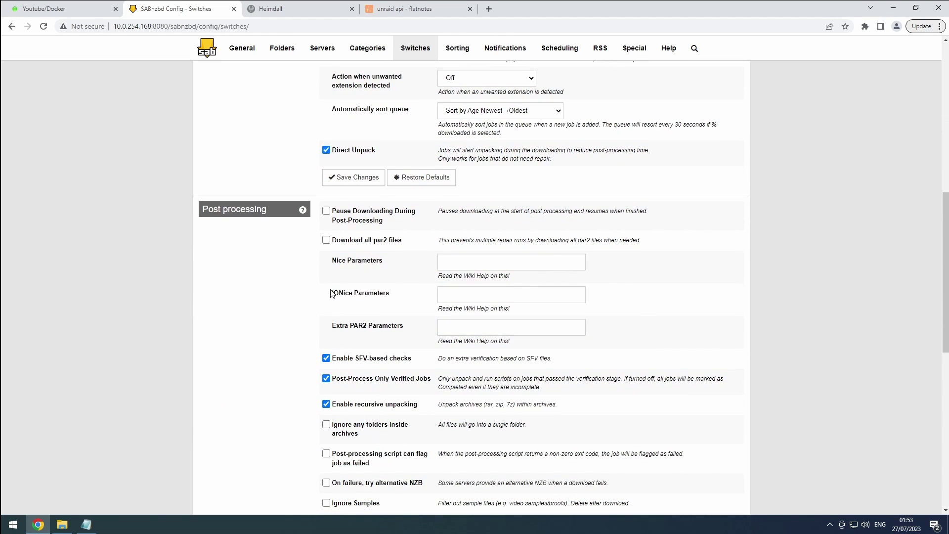
pyautogui.click(327, 212)
pyautogui.click(326, 213)
pyautogui.click(328, 425)
pyautogui.click(326, 483)
# Step: Save the post-processing settings with 'Deobfuscate final filenames' still enabled, then go to the Sorting page
pyautogui.scroll(-4, 326, 484)
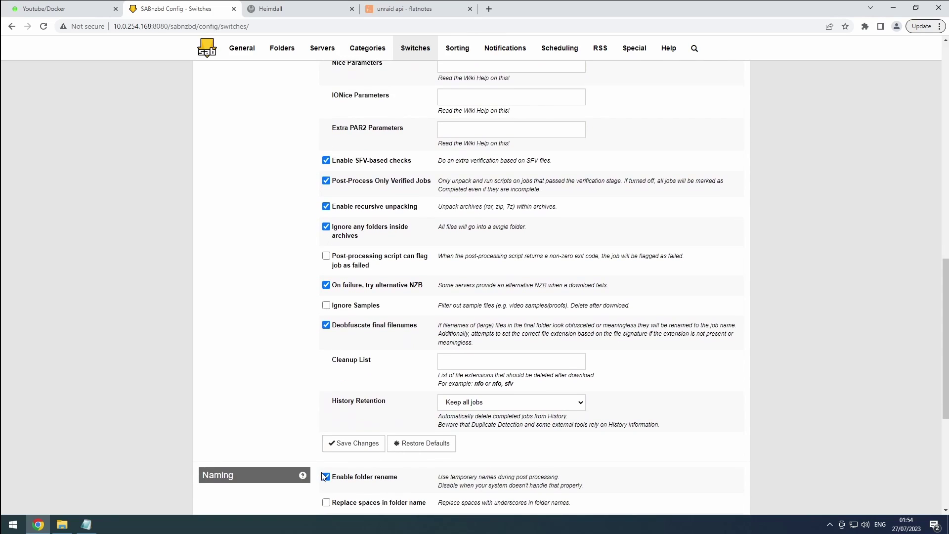
pyautogui.click(370, 363)
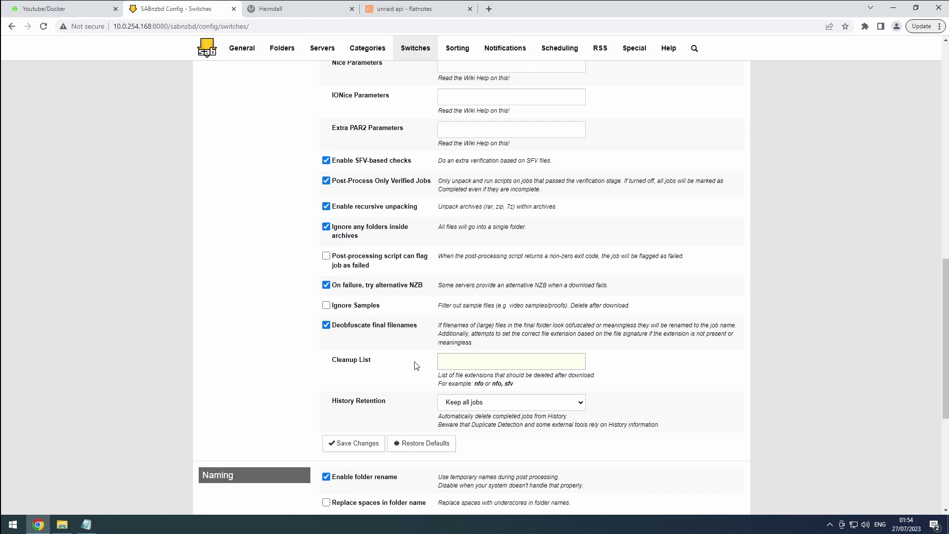
pyautogui.click(505, 363)
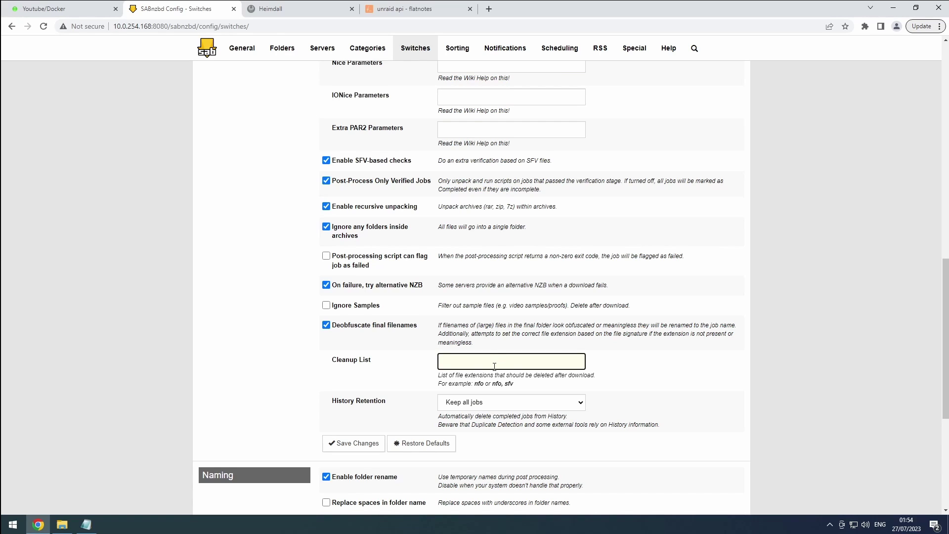
pyautogui.click(336, 328)
pyautogui.click(337, 331)
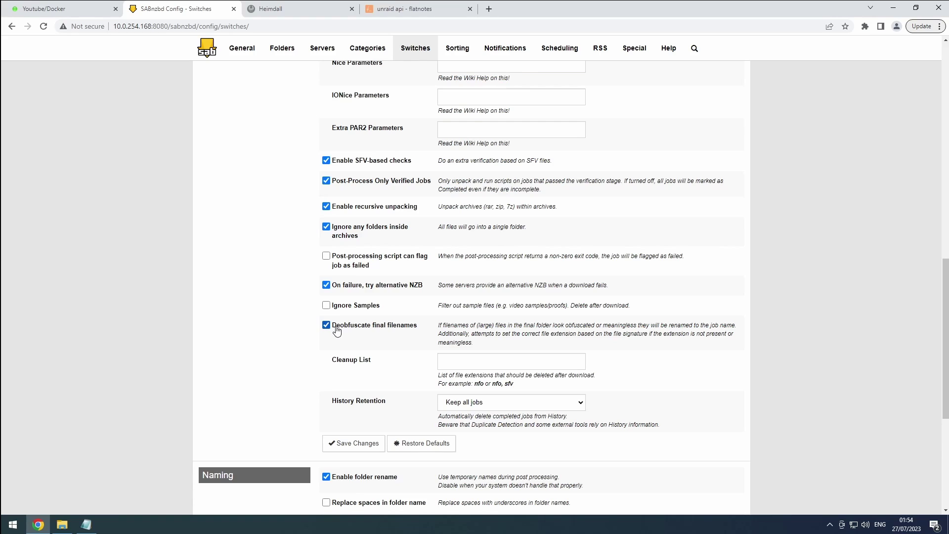
pyautogui.click(365, 442)
pyautogui.click(459, 48)
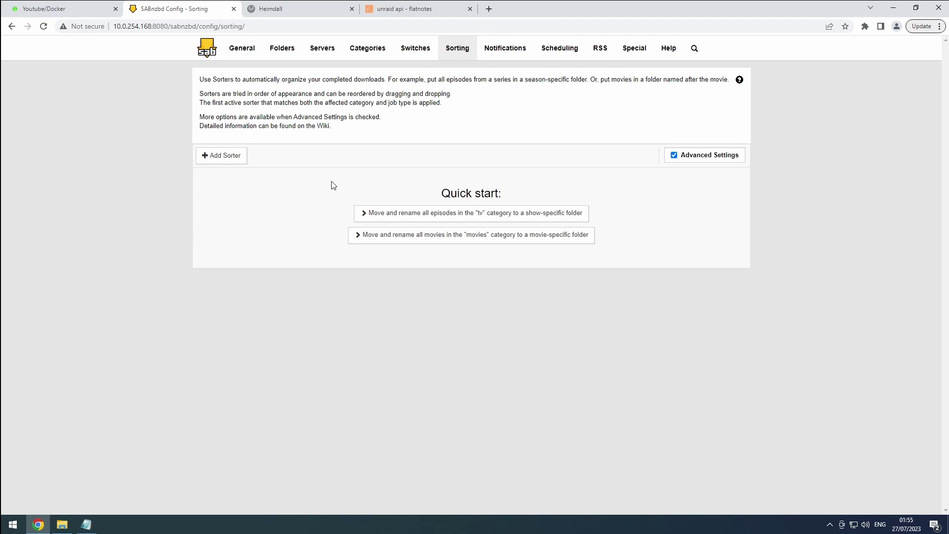
# Step: On the Categories page, delete the movies, tv, audio and software rows, keeping only Default
pyautogui.click(366, 50)
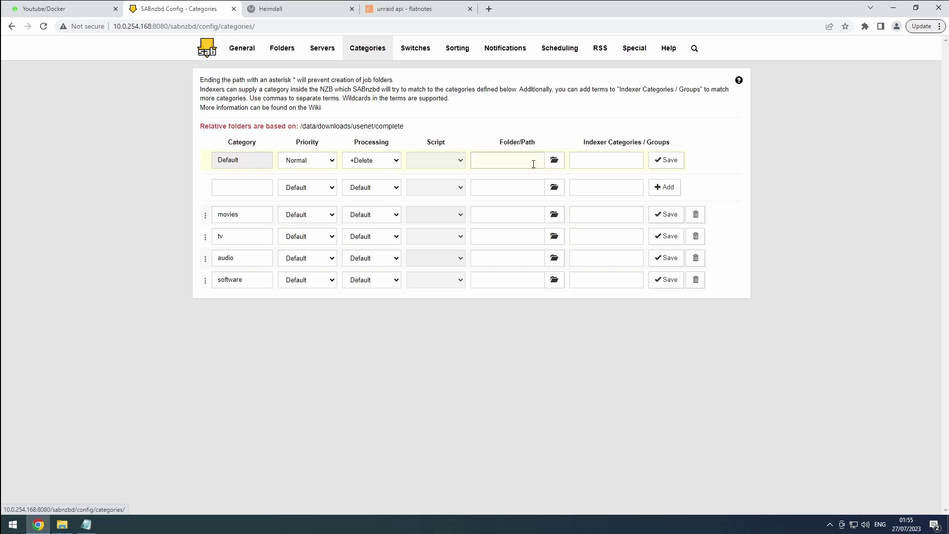
pyautogui.click(698, 217)
pyautogui.click(696, 215)
pyautogui.click(696, 216)
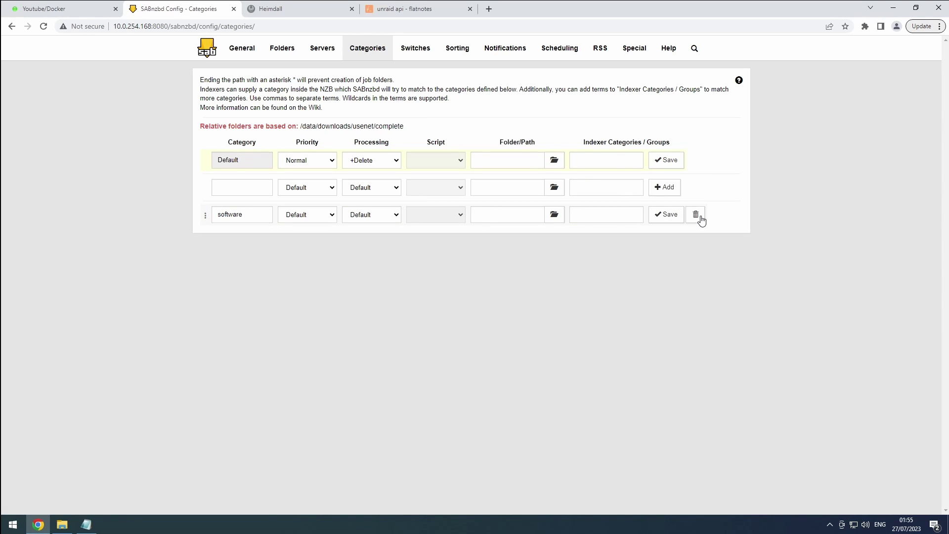
pyautogui.click(695, 215)
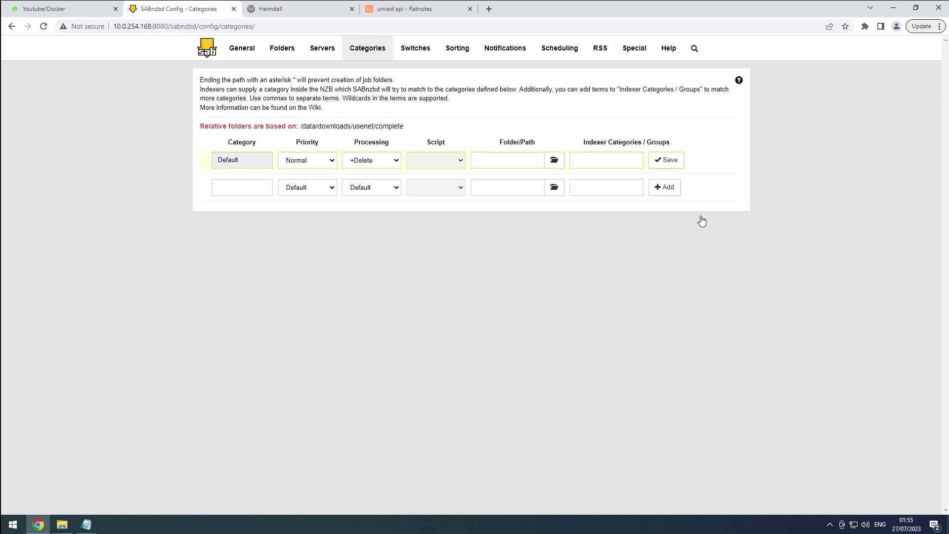